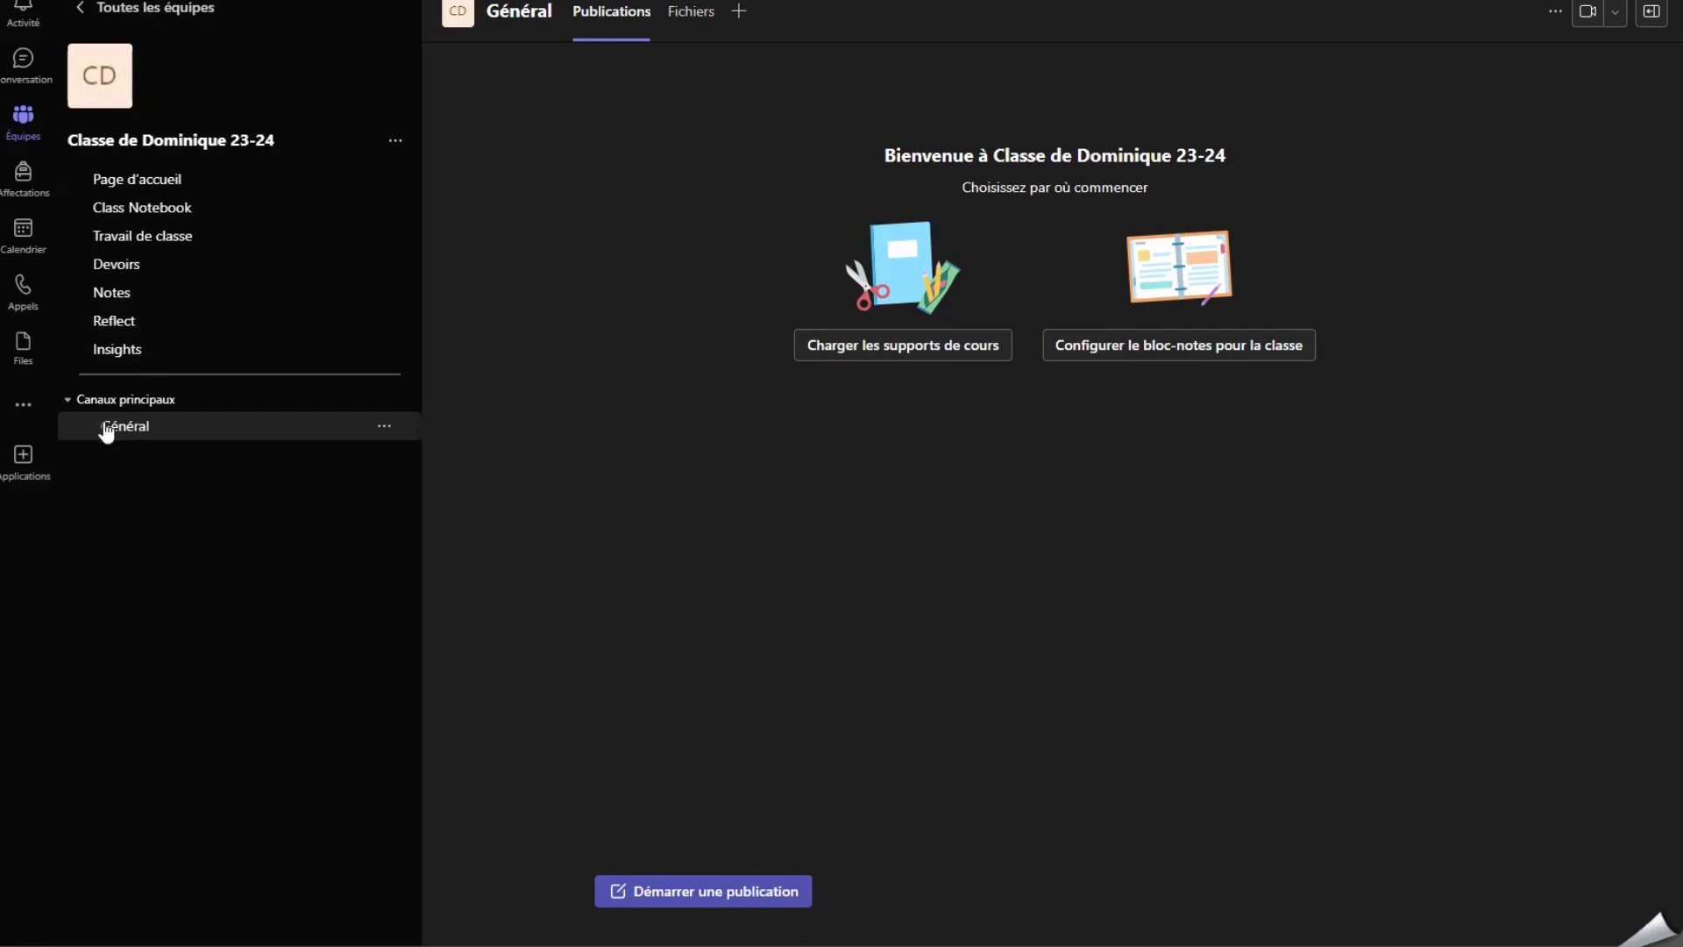
left_click(159, 436)
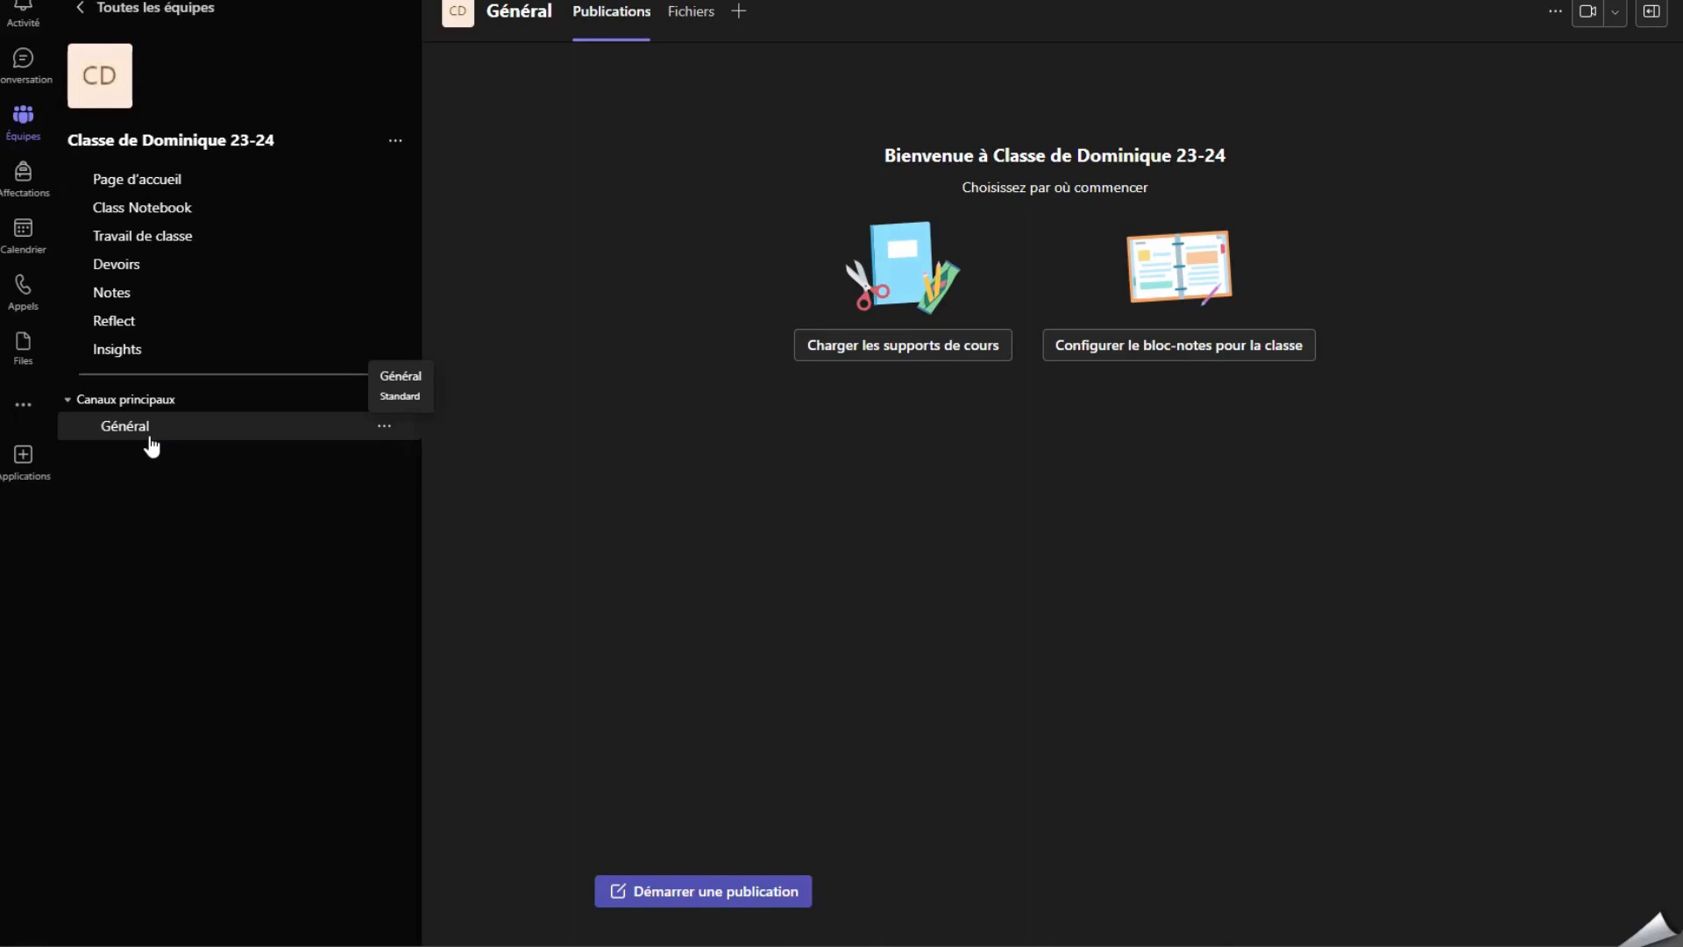
left_click(397, 143)
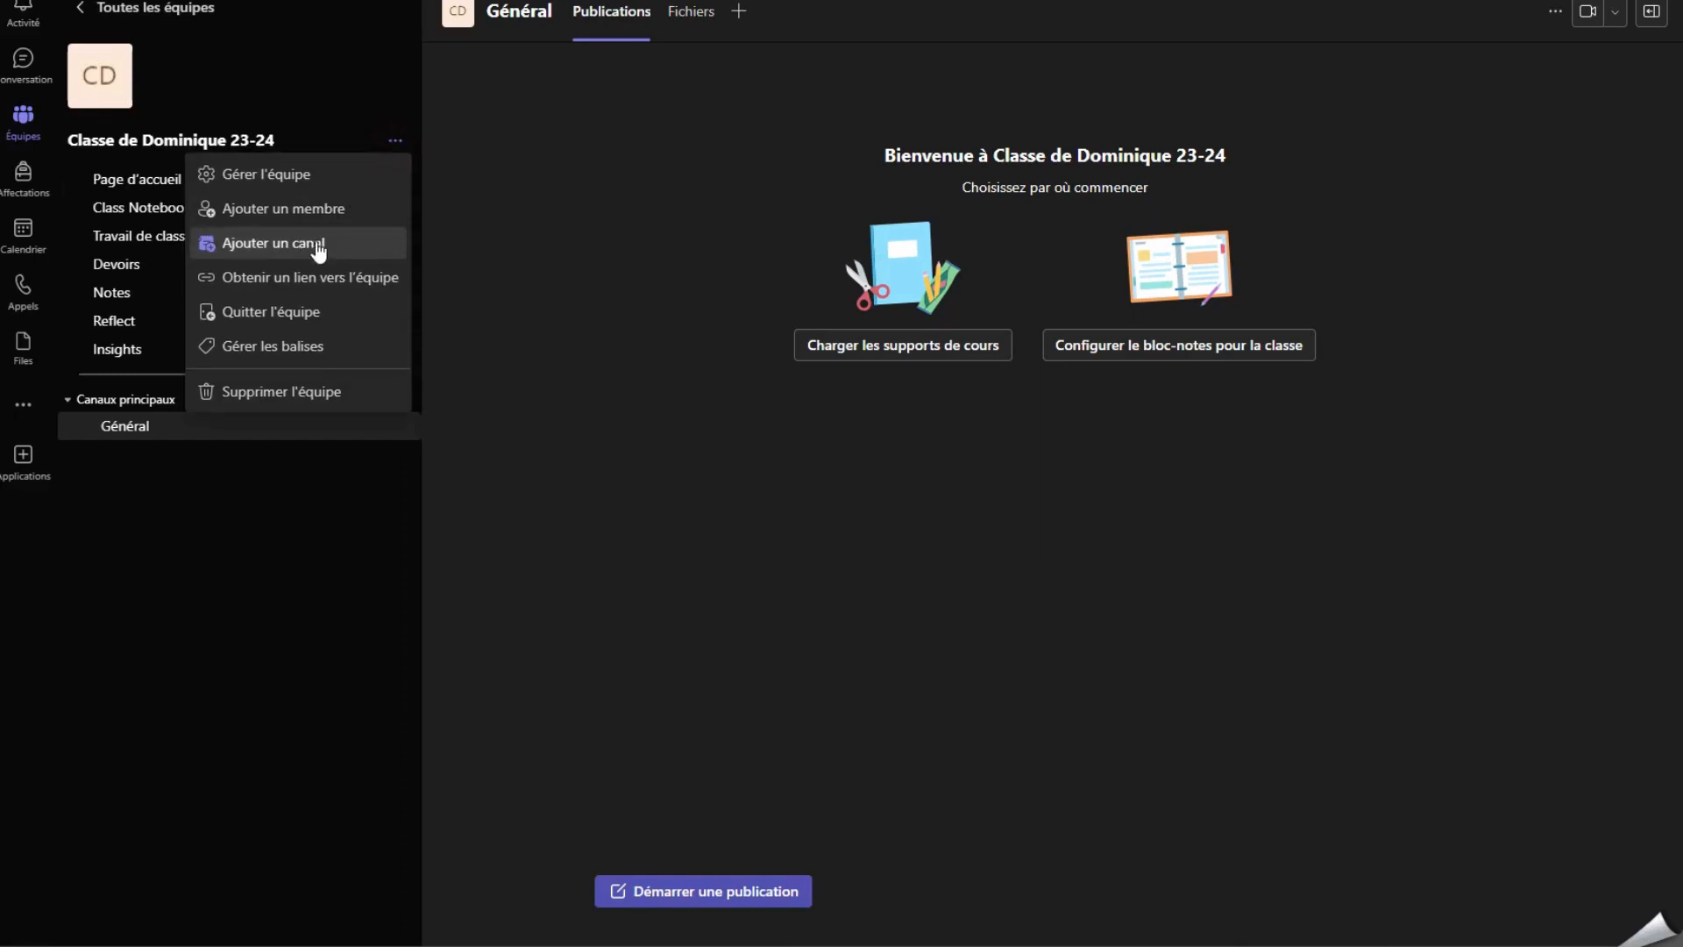
left_click(205, 559)
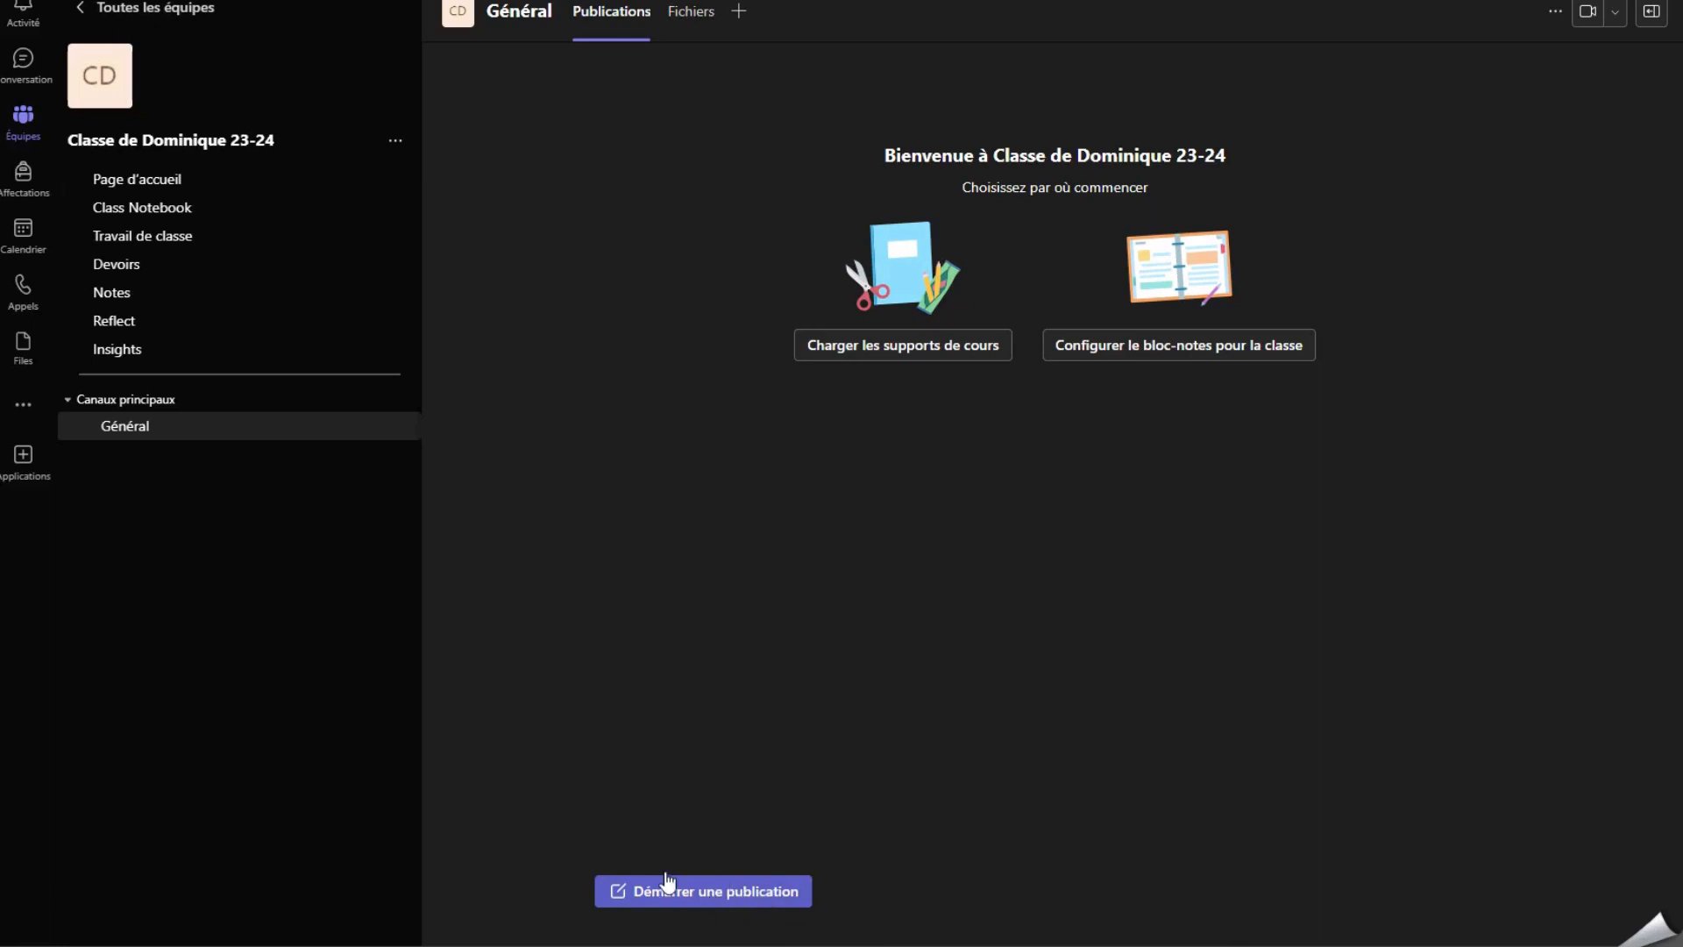
- Start a new post in the Général channel and get its subject line ready for input
left_click(703, 898)
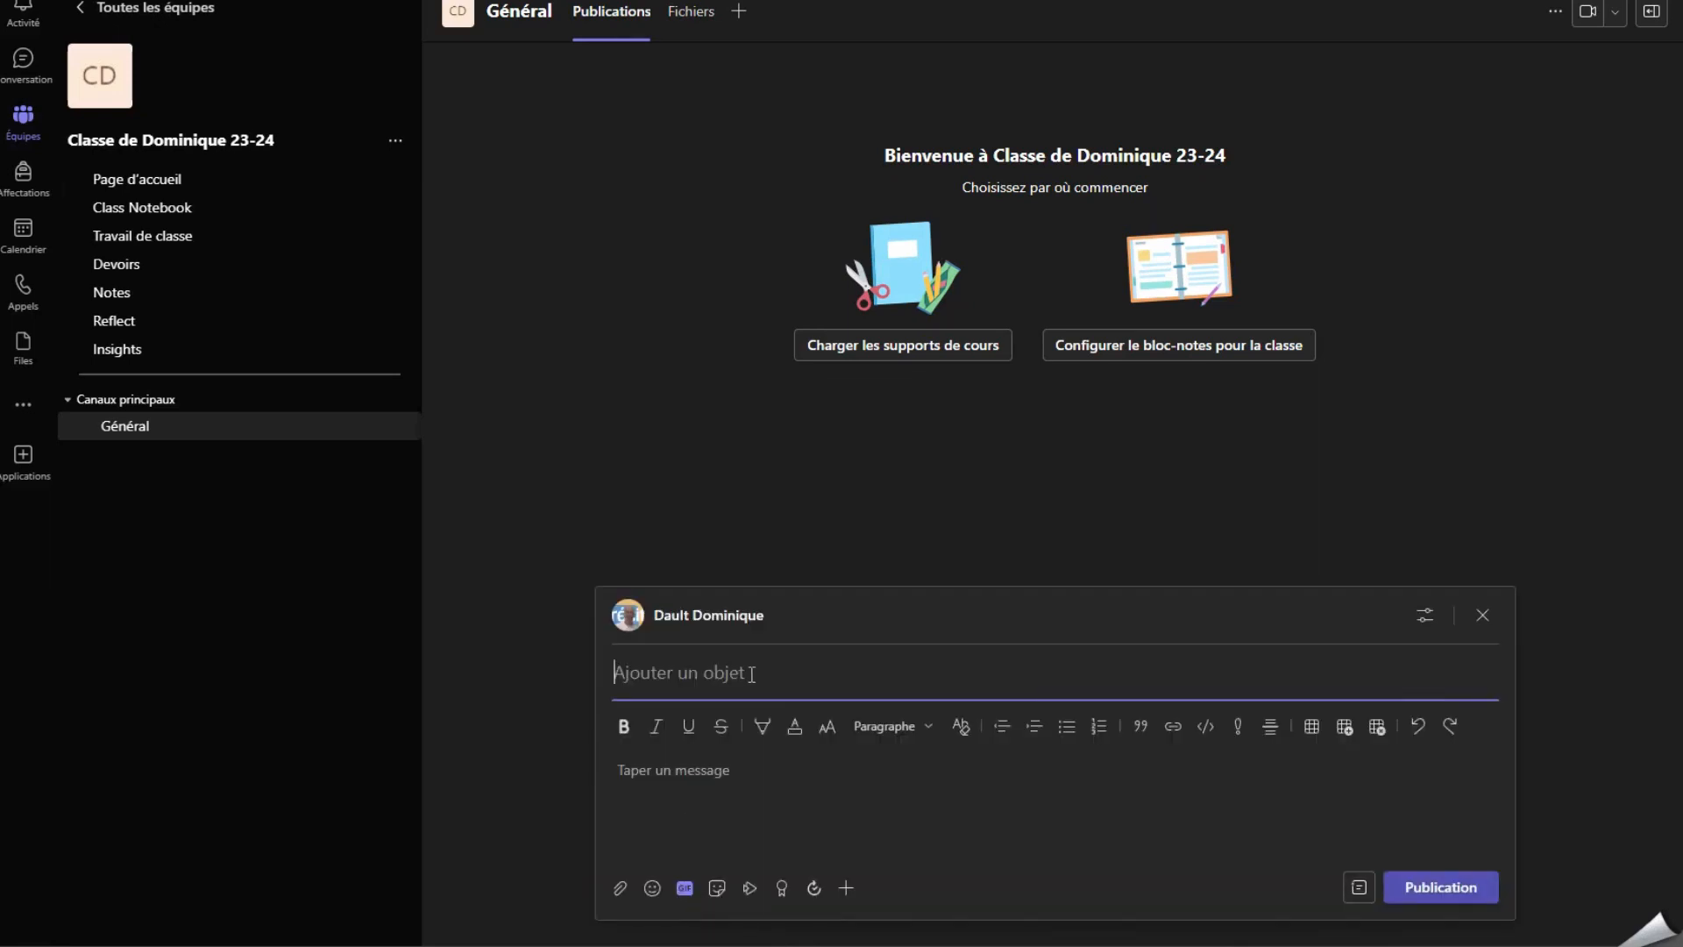
left_click(750, 674)
left_click(929, 483)
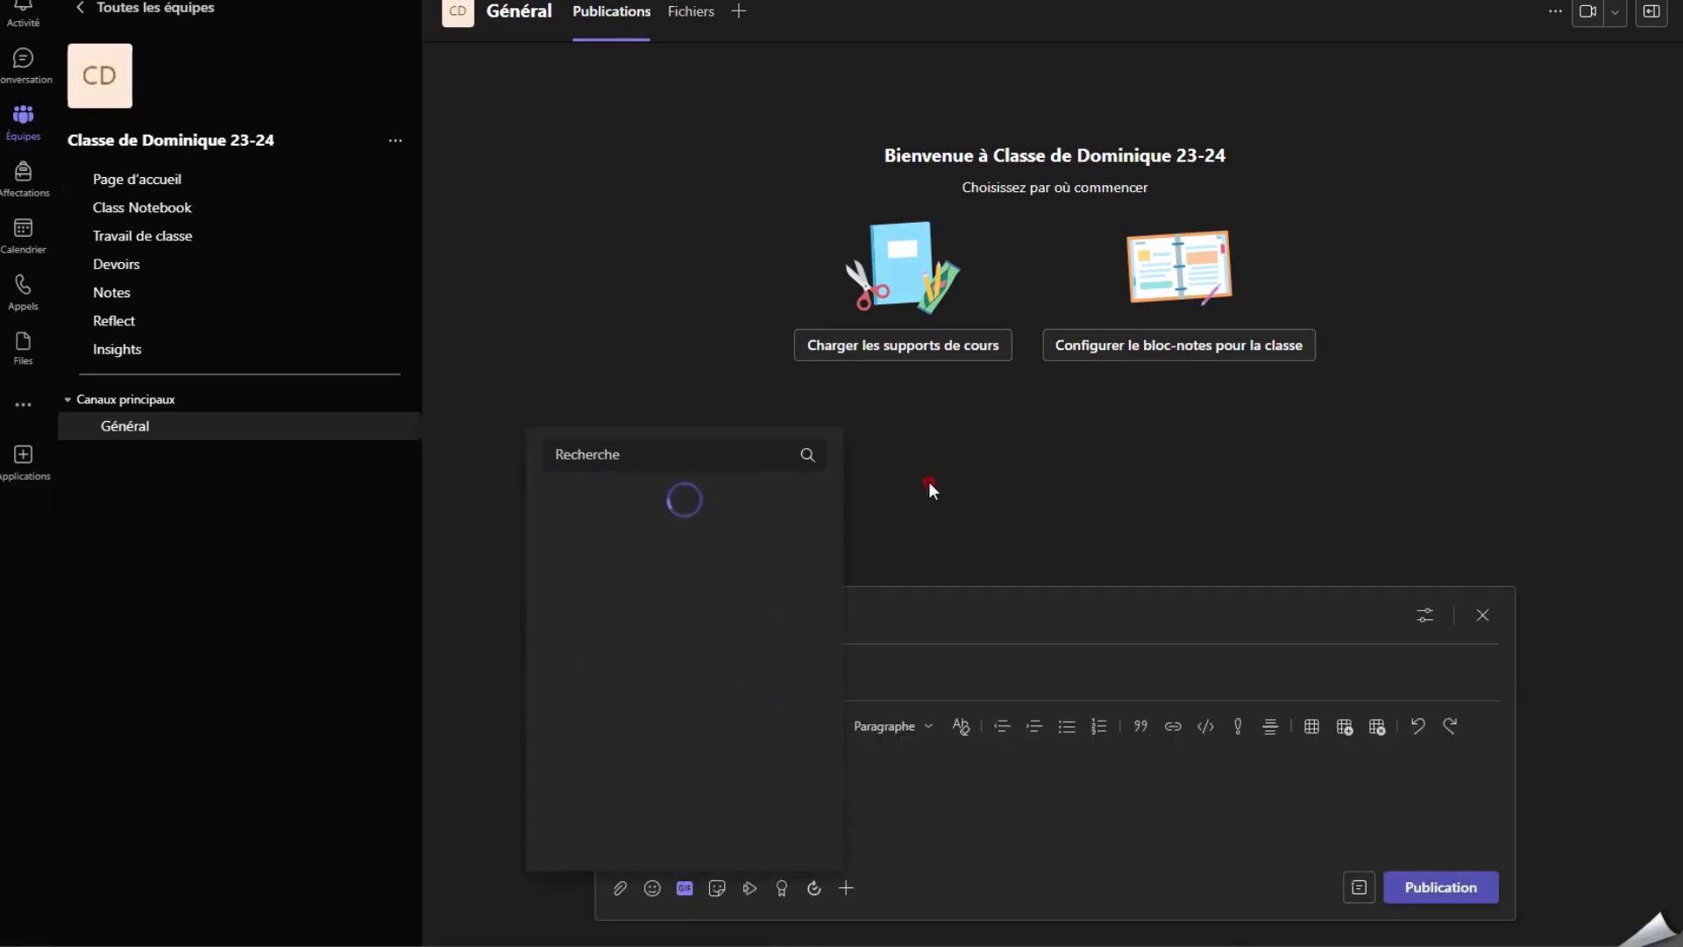
left_click(872, 675)
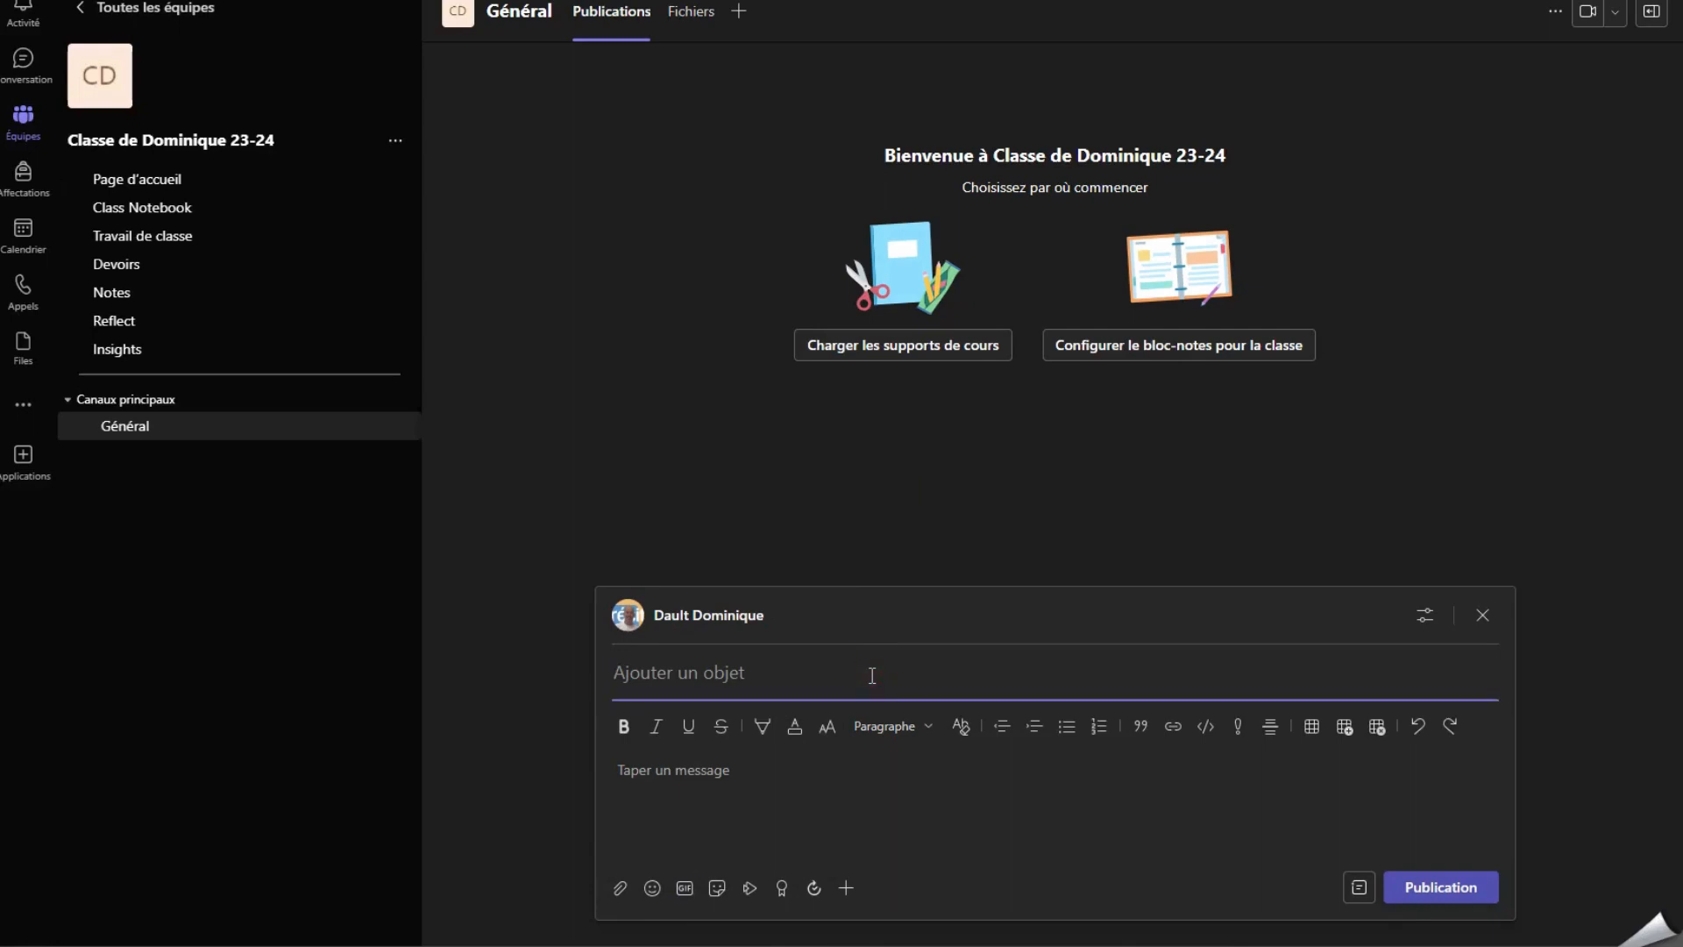
type("Devoirs")
key("BackSpace")
key("BackSpace")
key("BackSpace")
key("BackSpace")
key("BackSpace")
key("BackSpace")
- Set the post's subject to "Rencontre de ce matin" and mention the whole class team at the start of the message
type("Rencontre de ce")
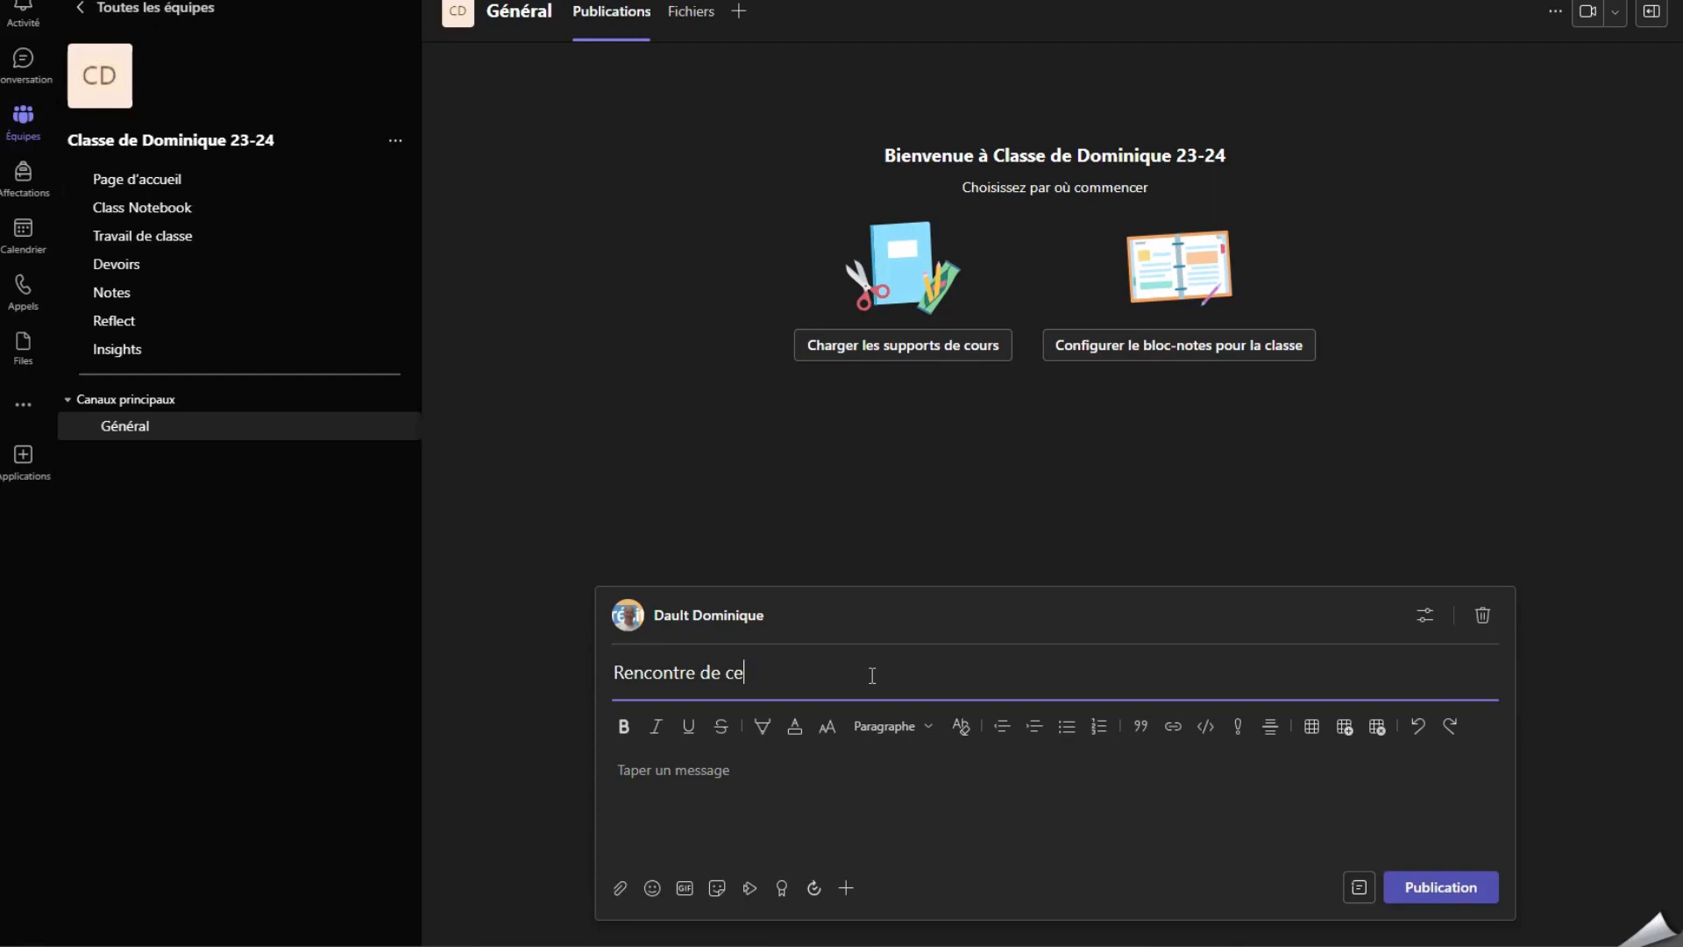
type(" matin")
left_click(691, 781)
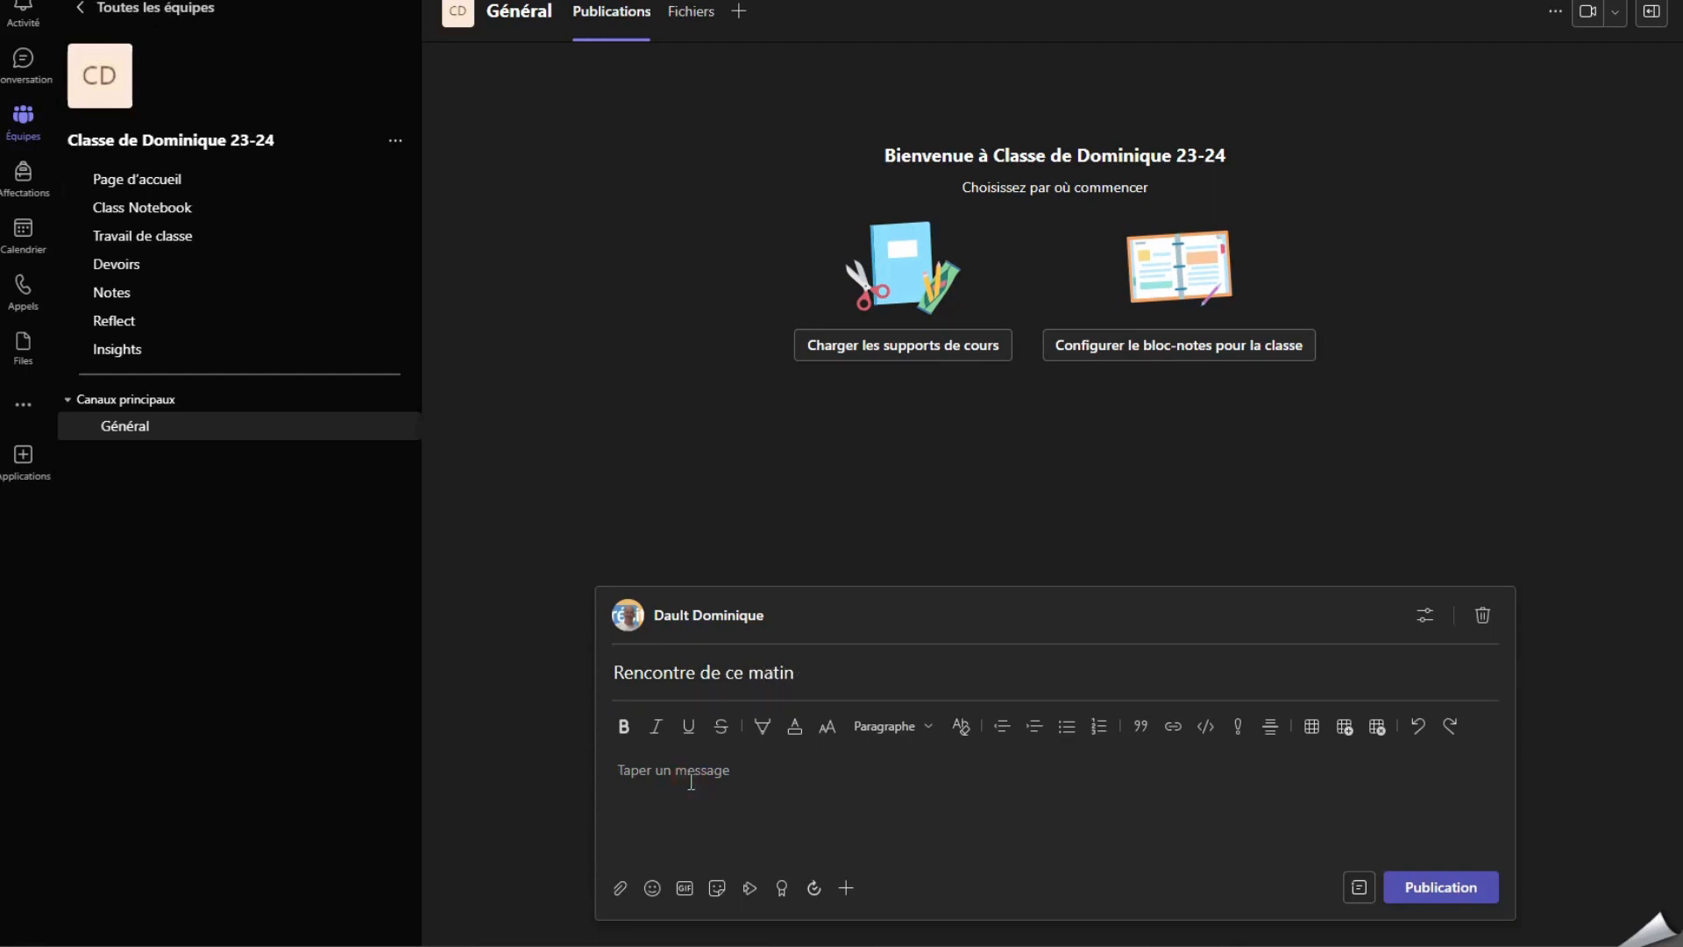
type("@classe")
left_click(715, 786)
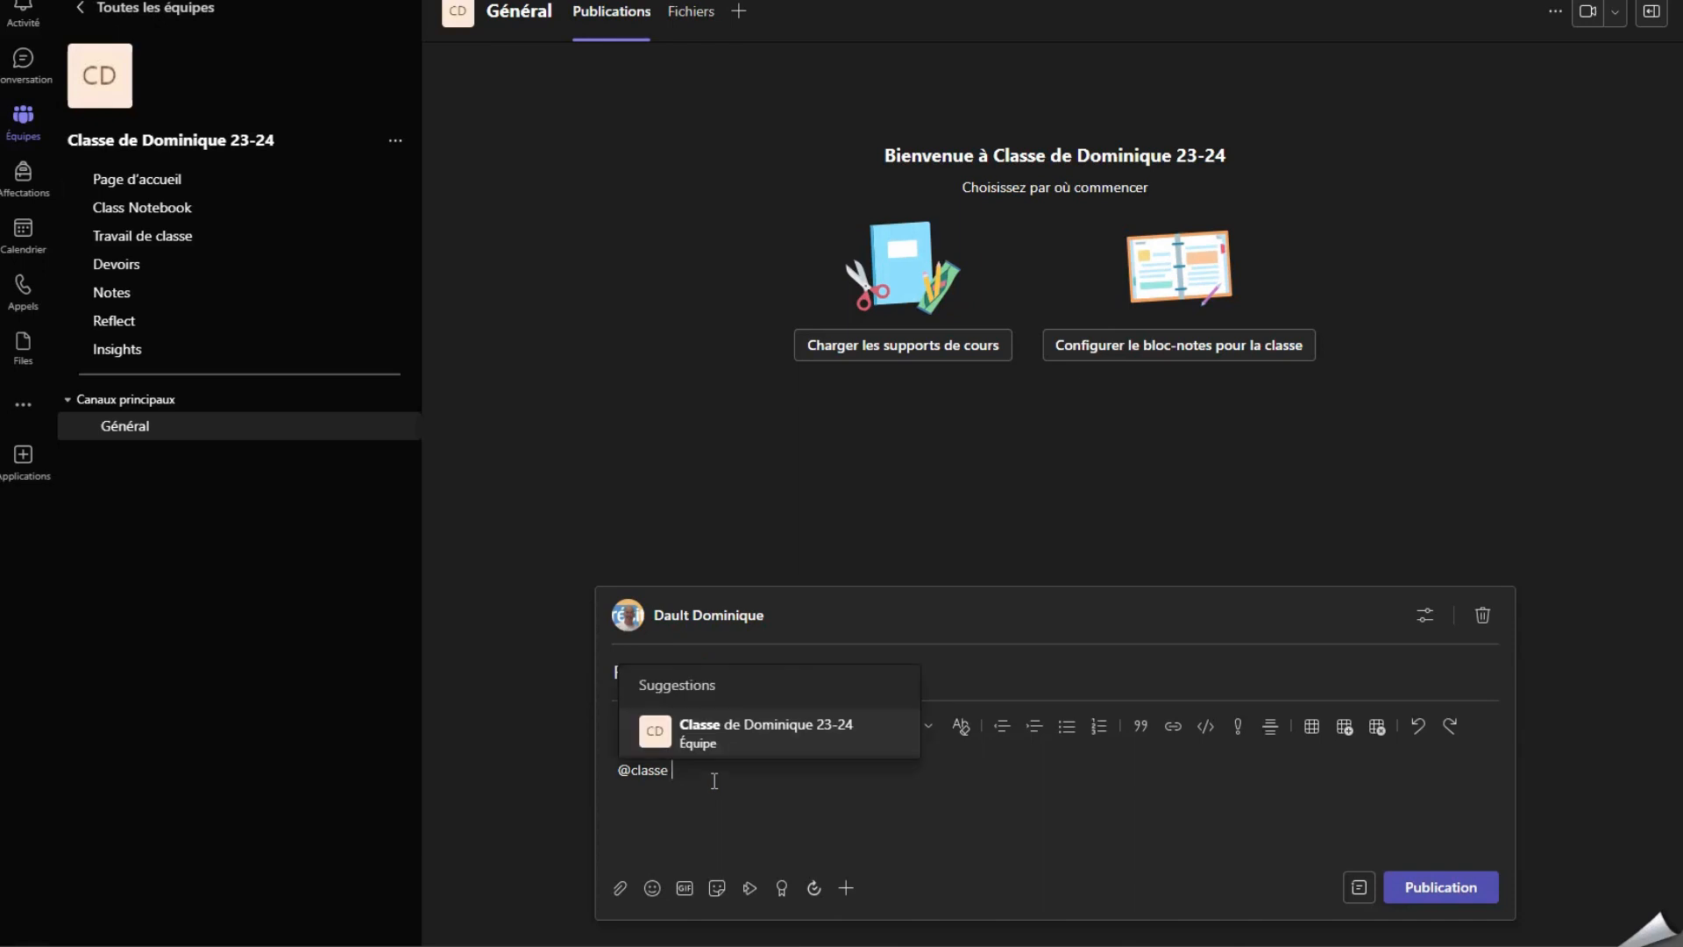
left_click(712, 740)
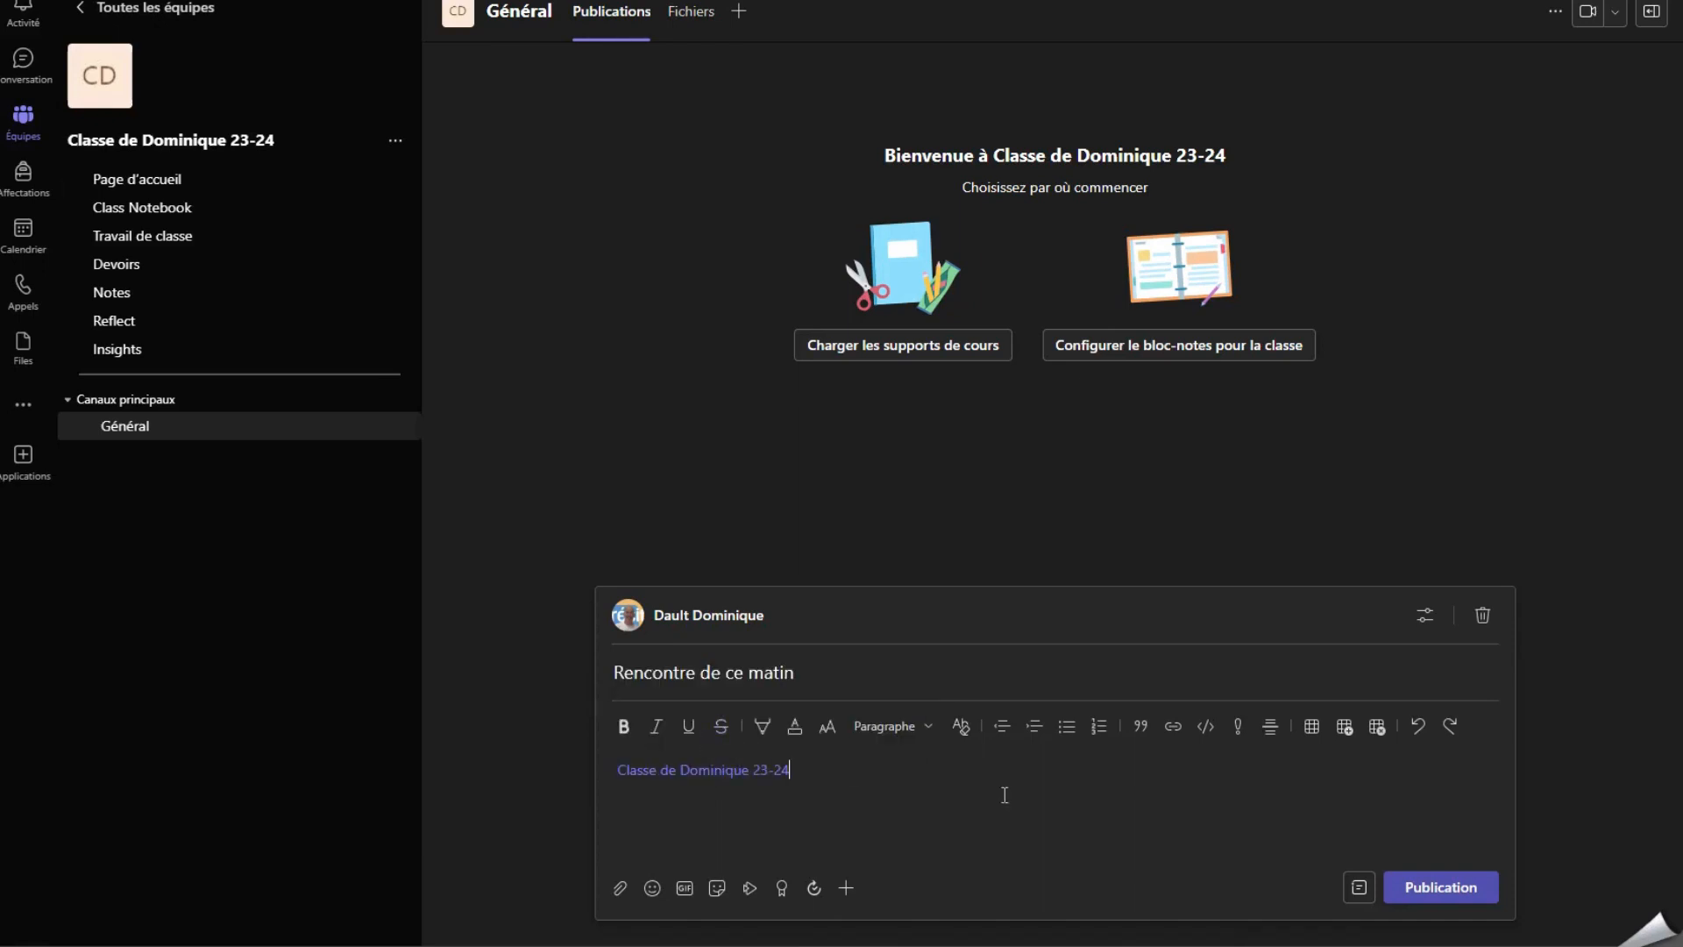
- Add the message "Attention le cours de ce matin débute à 9 h 30." after the mention and publish the post
type("Attention le cours de ce matin déb")
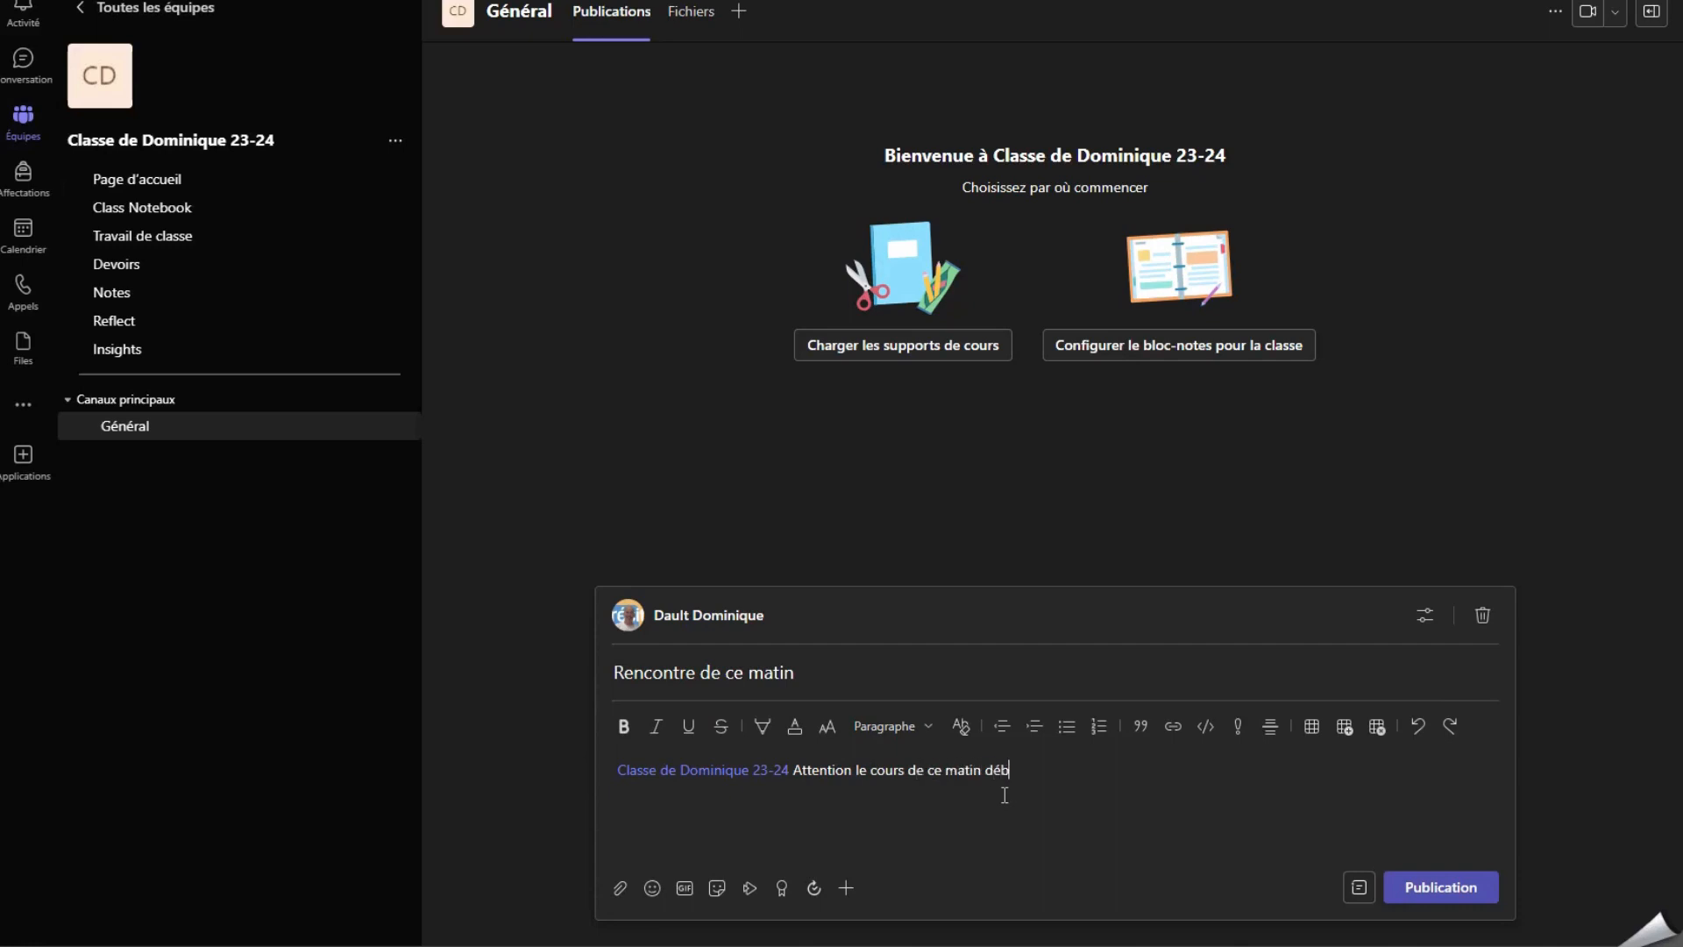
type("ute à 9 h 30.")
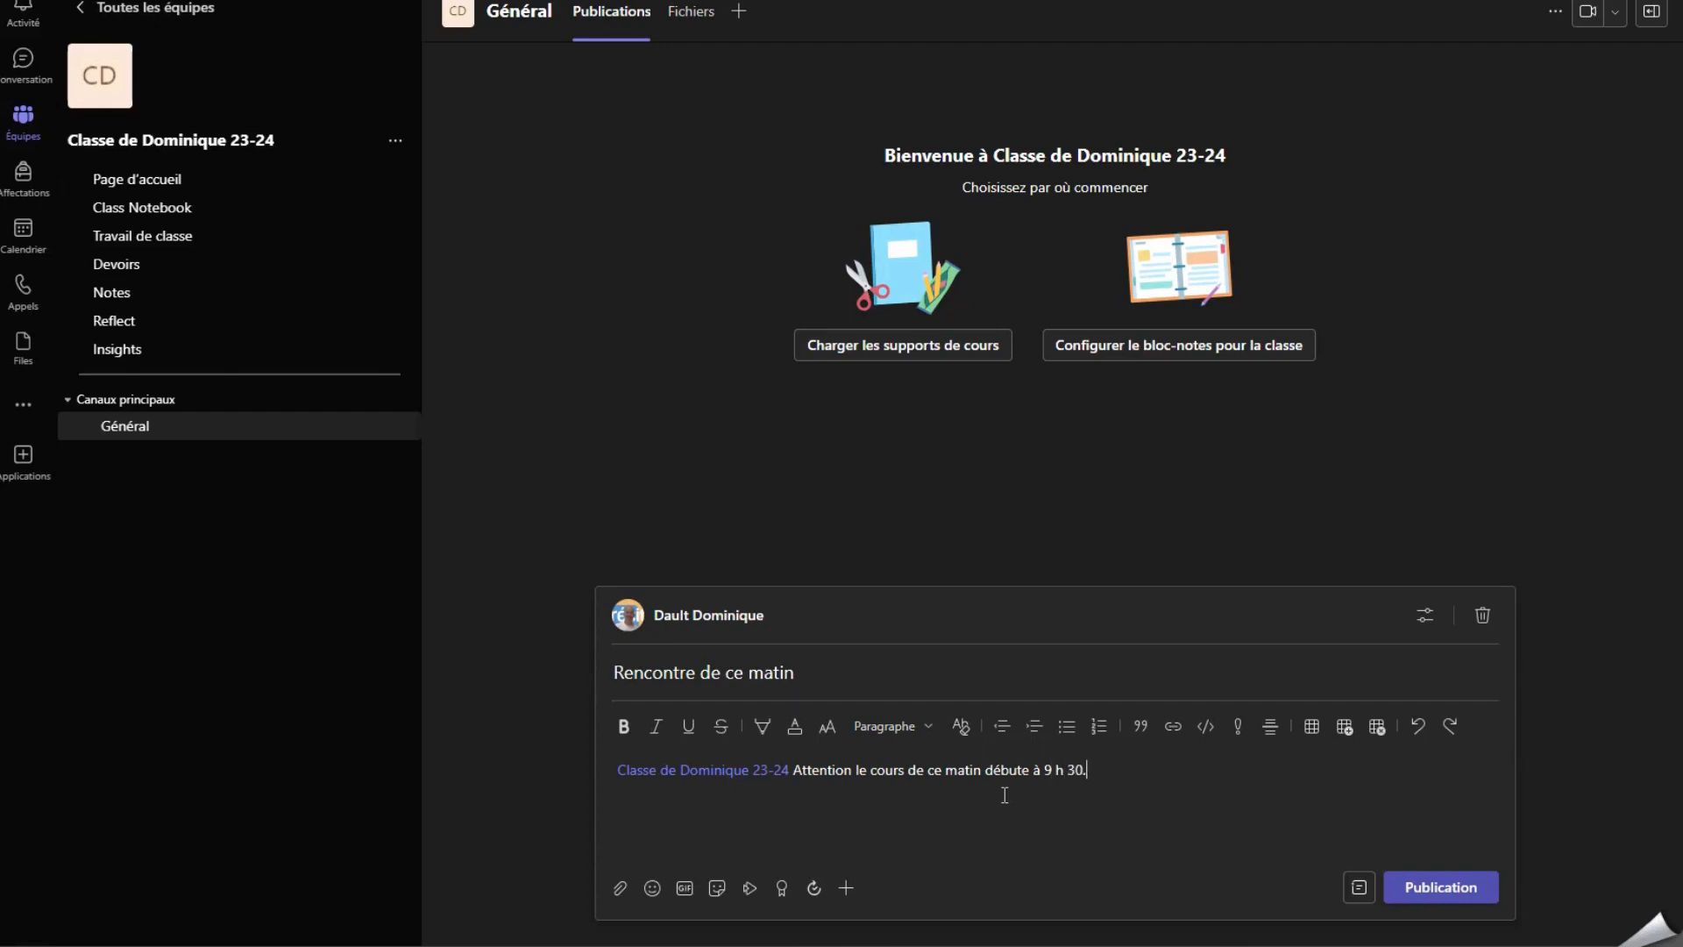
left_click(1453, 889)
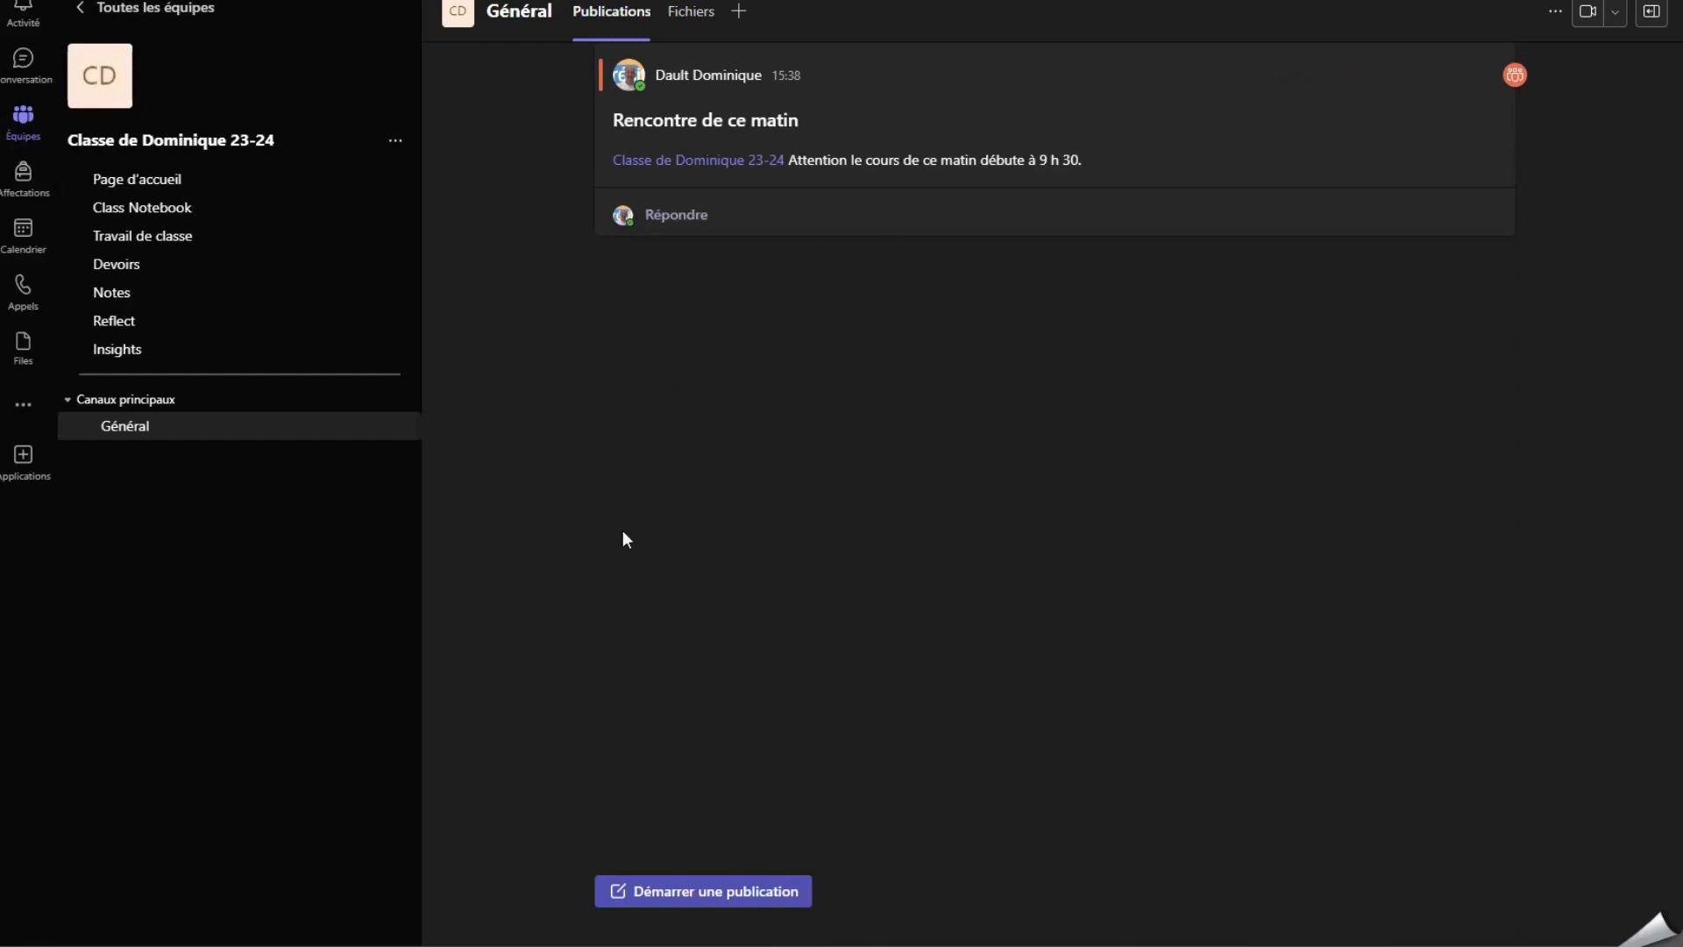
- Create a red folder named "Français" inside Supports de cours in the Général channel's files, and open it
left_click(690, 14)
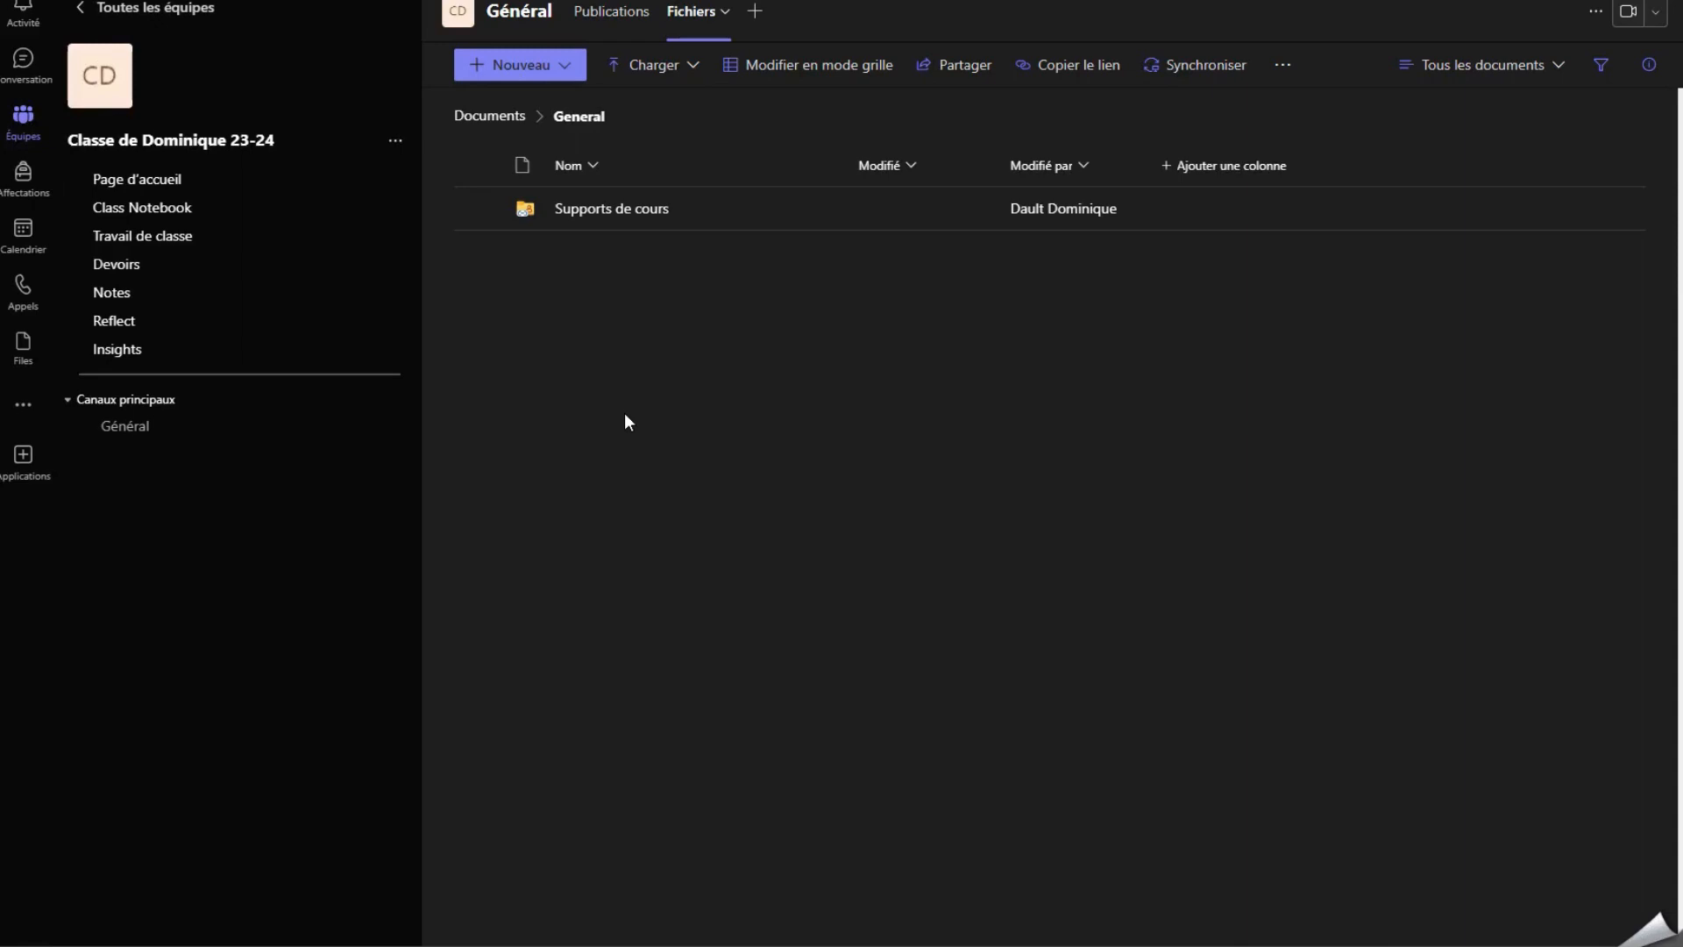
left_click(608, 217)
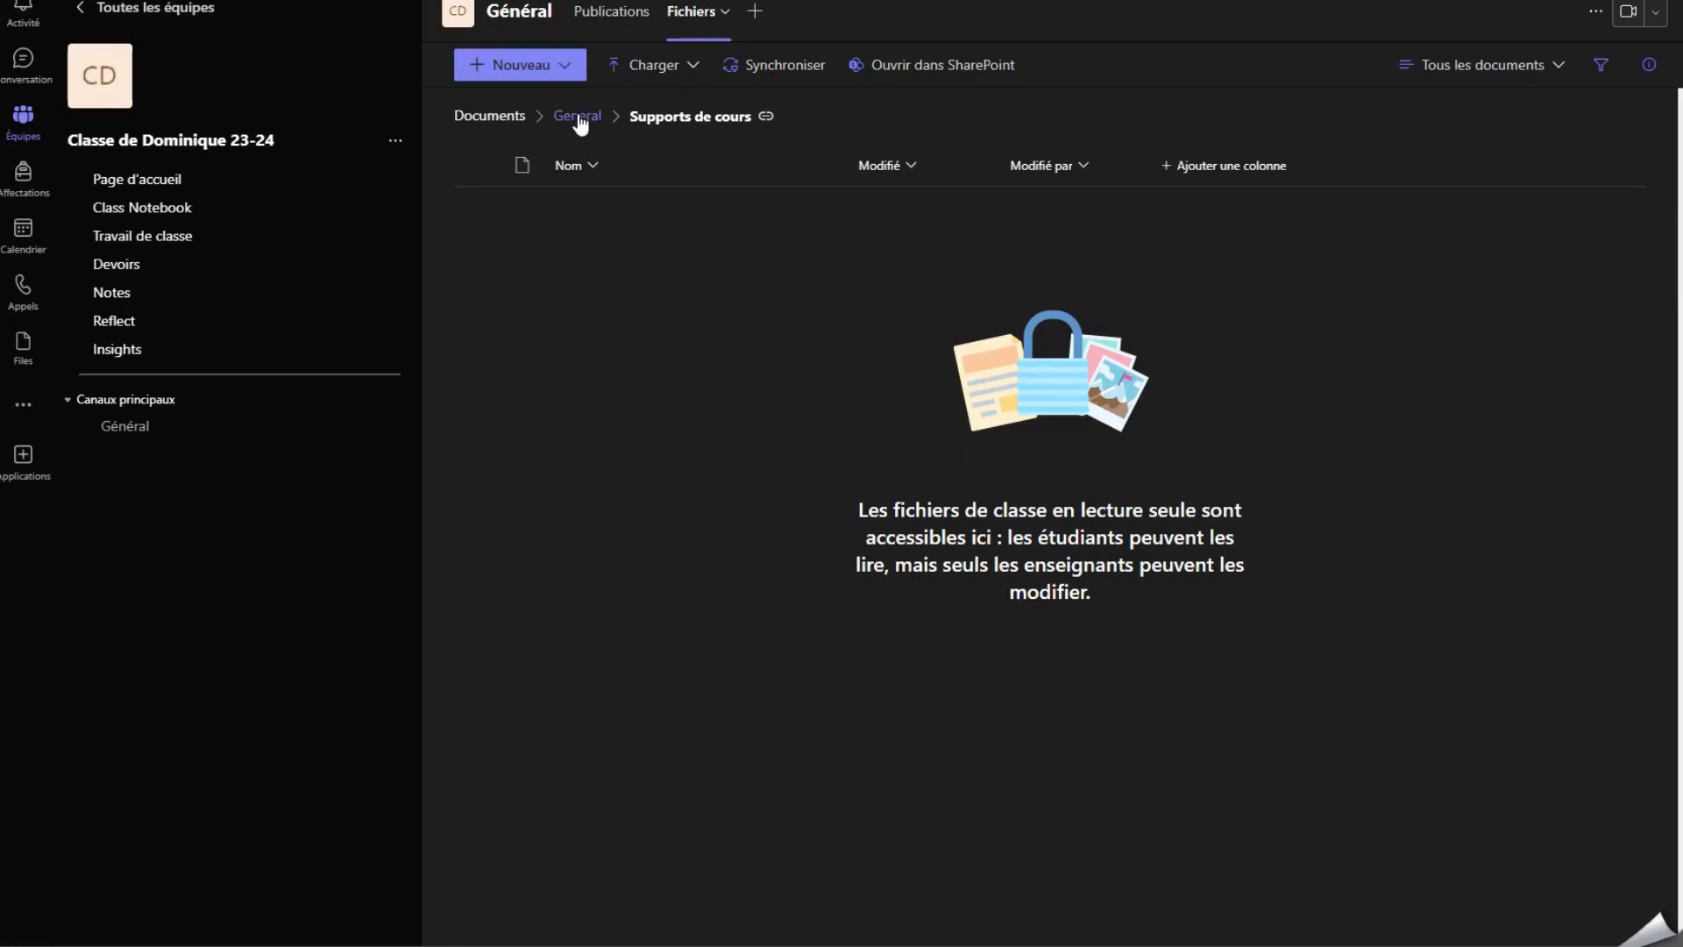
left_click(566, 68)
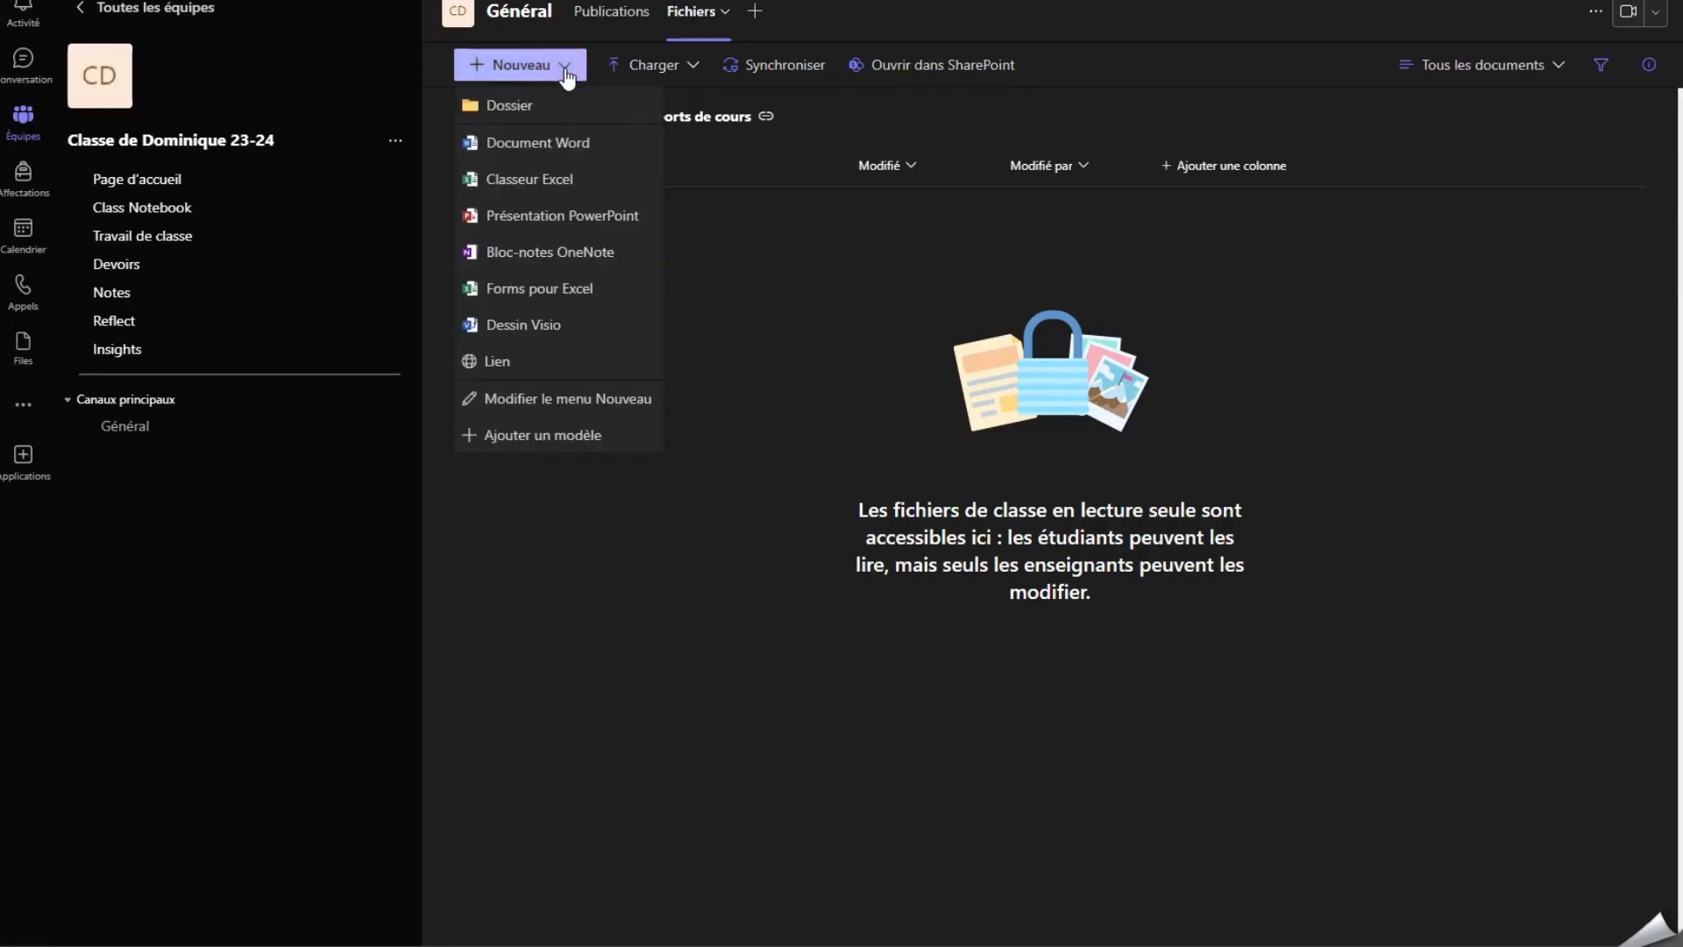
left_click(517, 105)
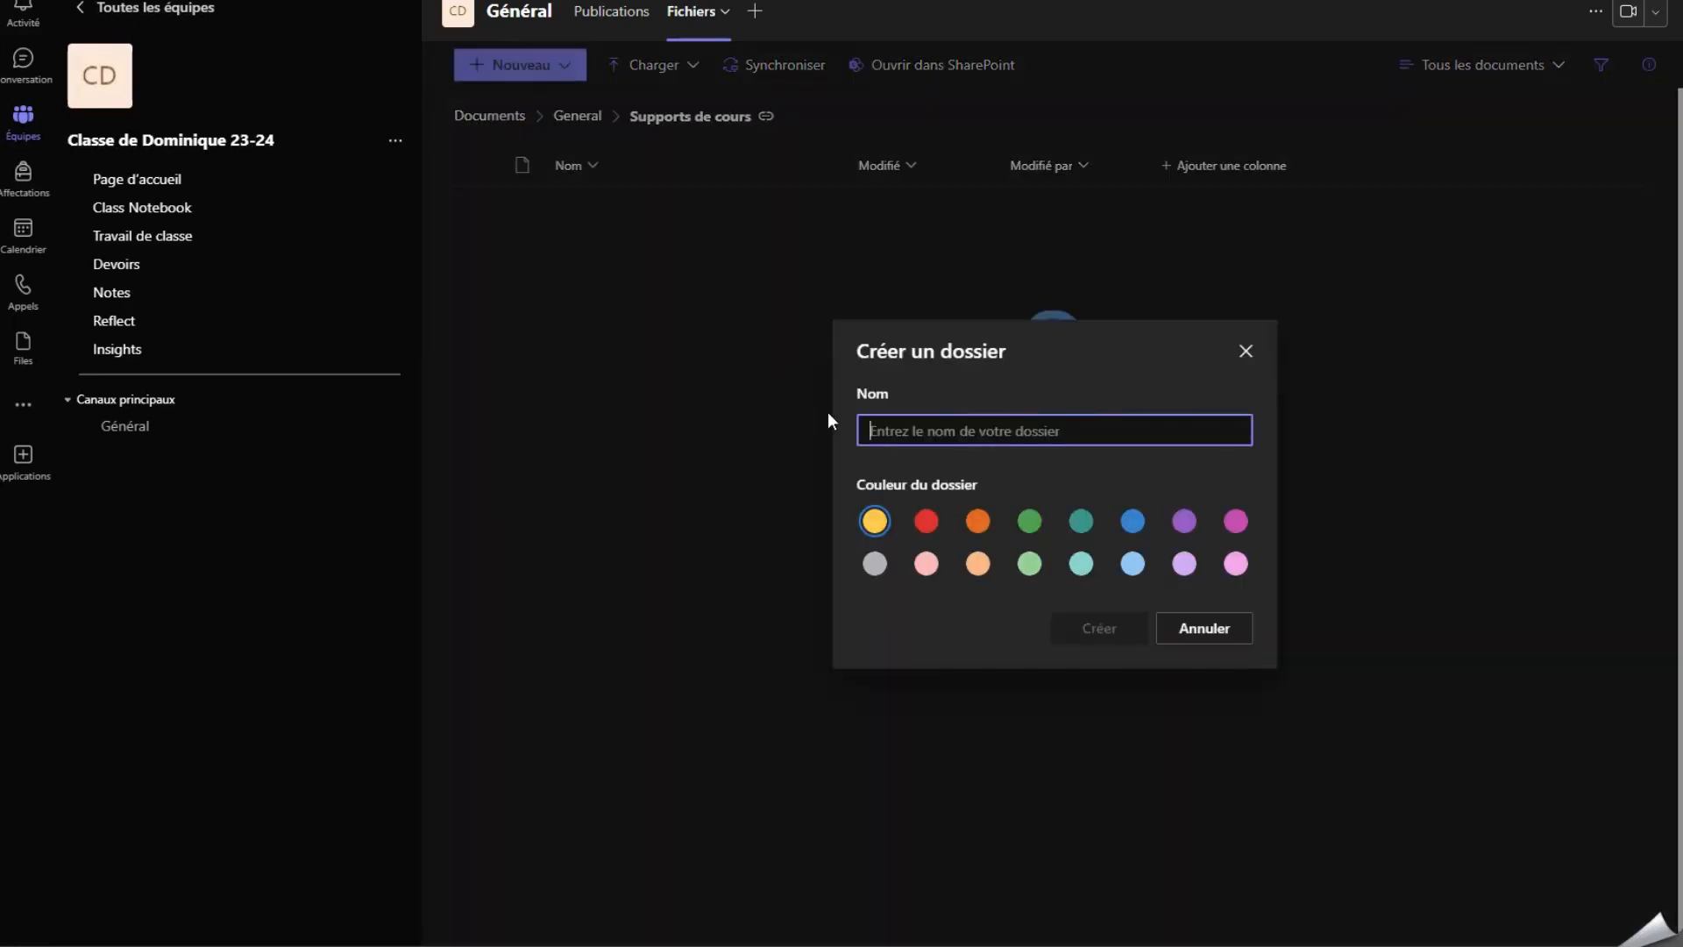
type("Français")
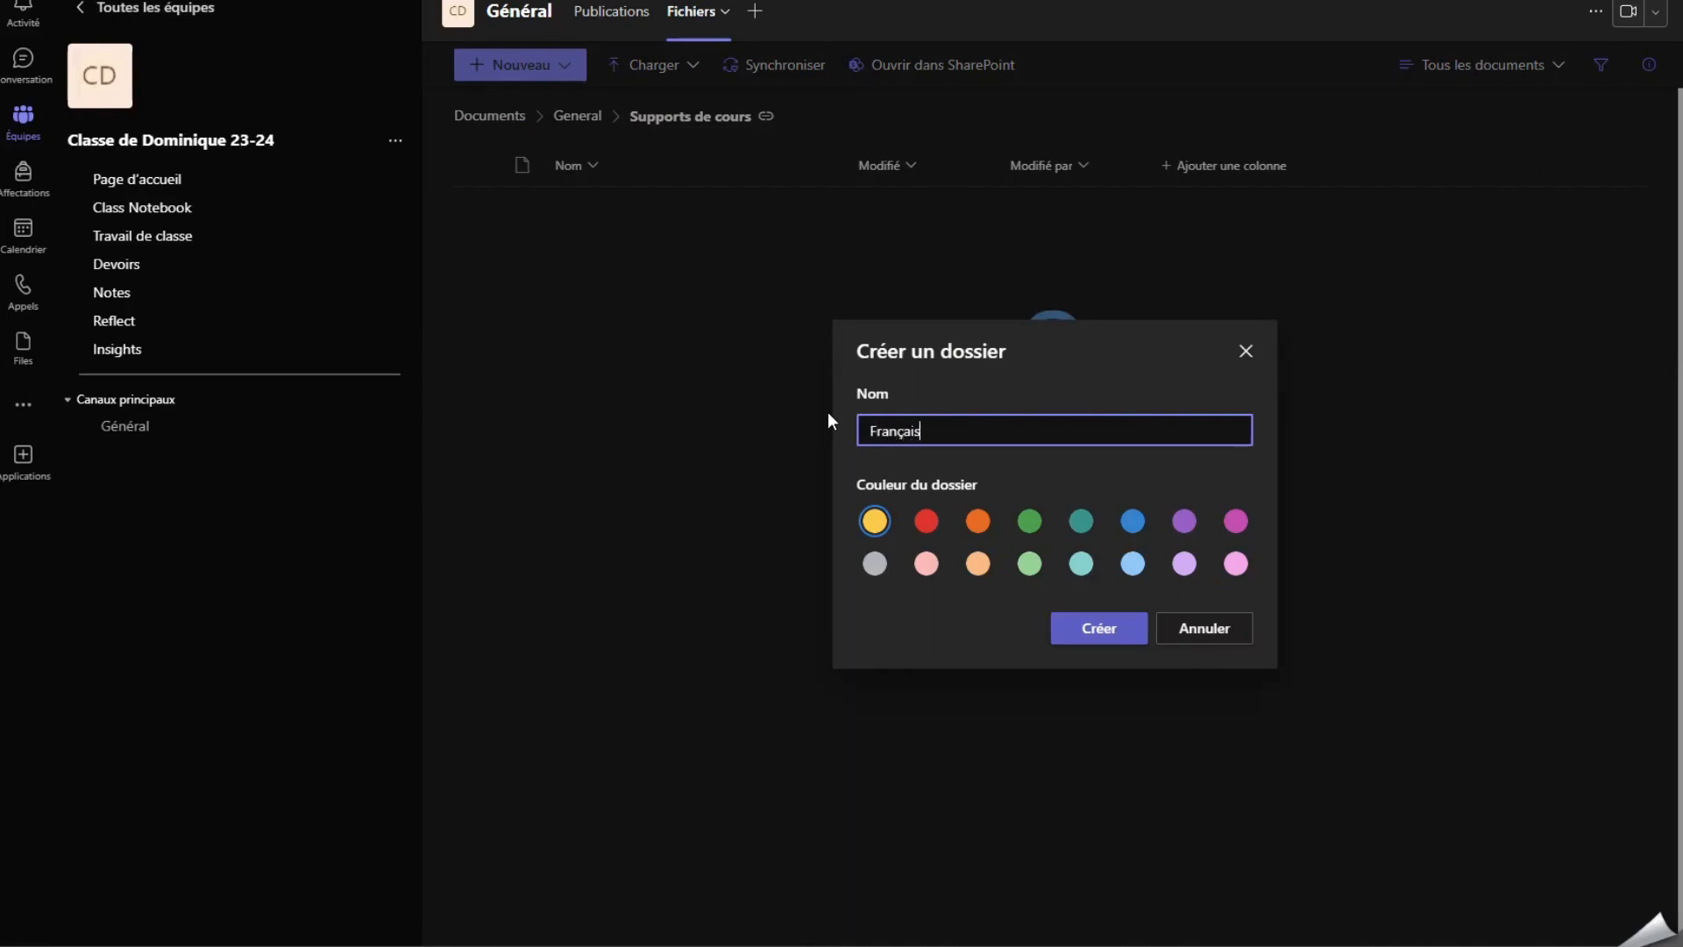
left_click(926, 521)
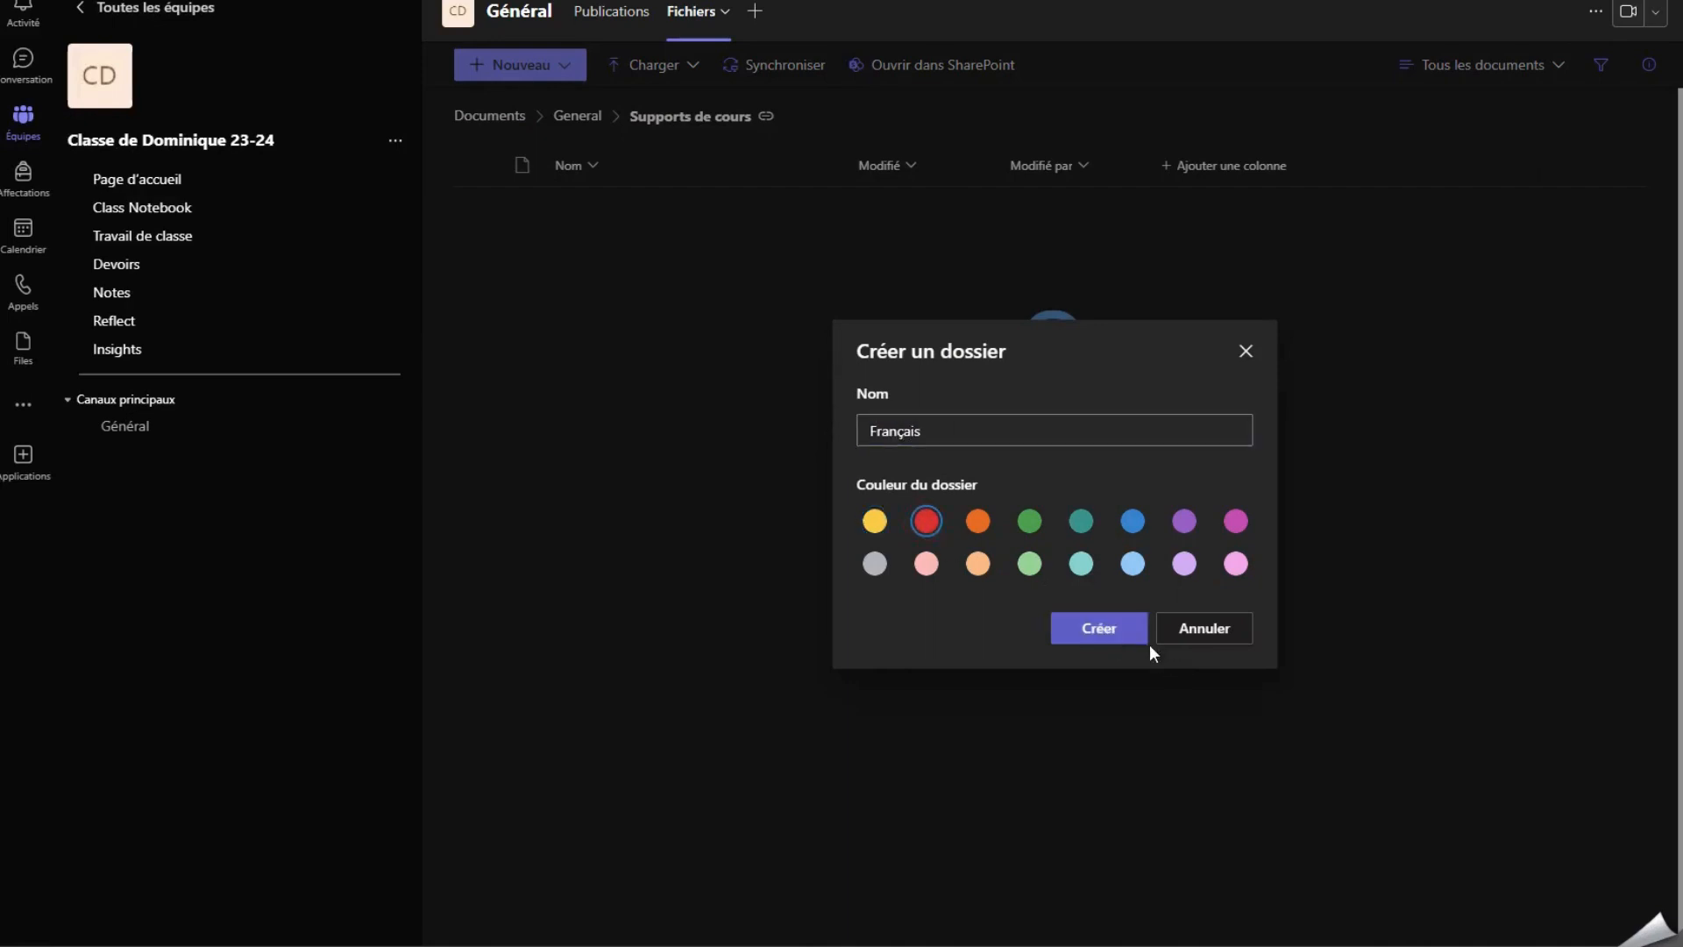
left_click(1102, 635)
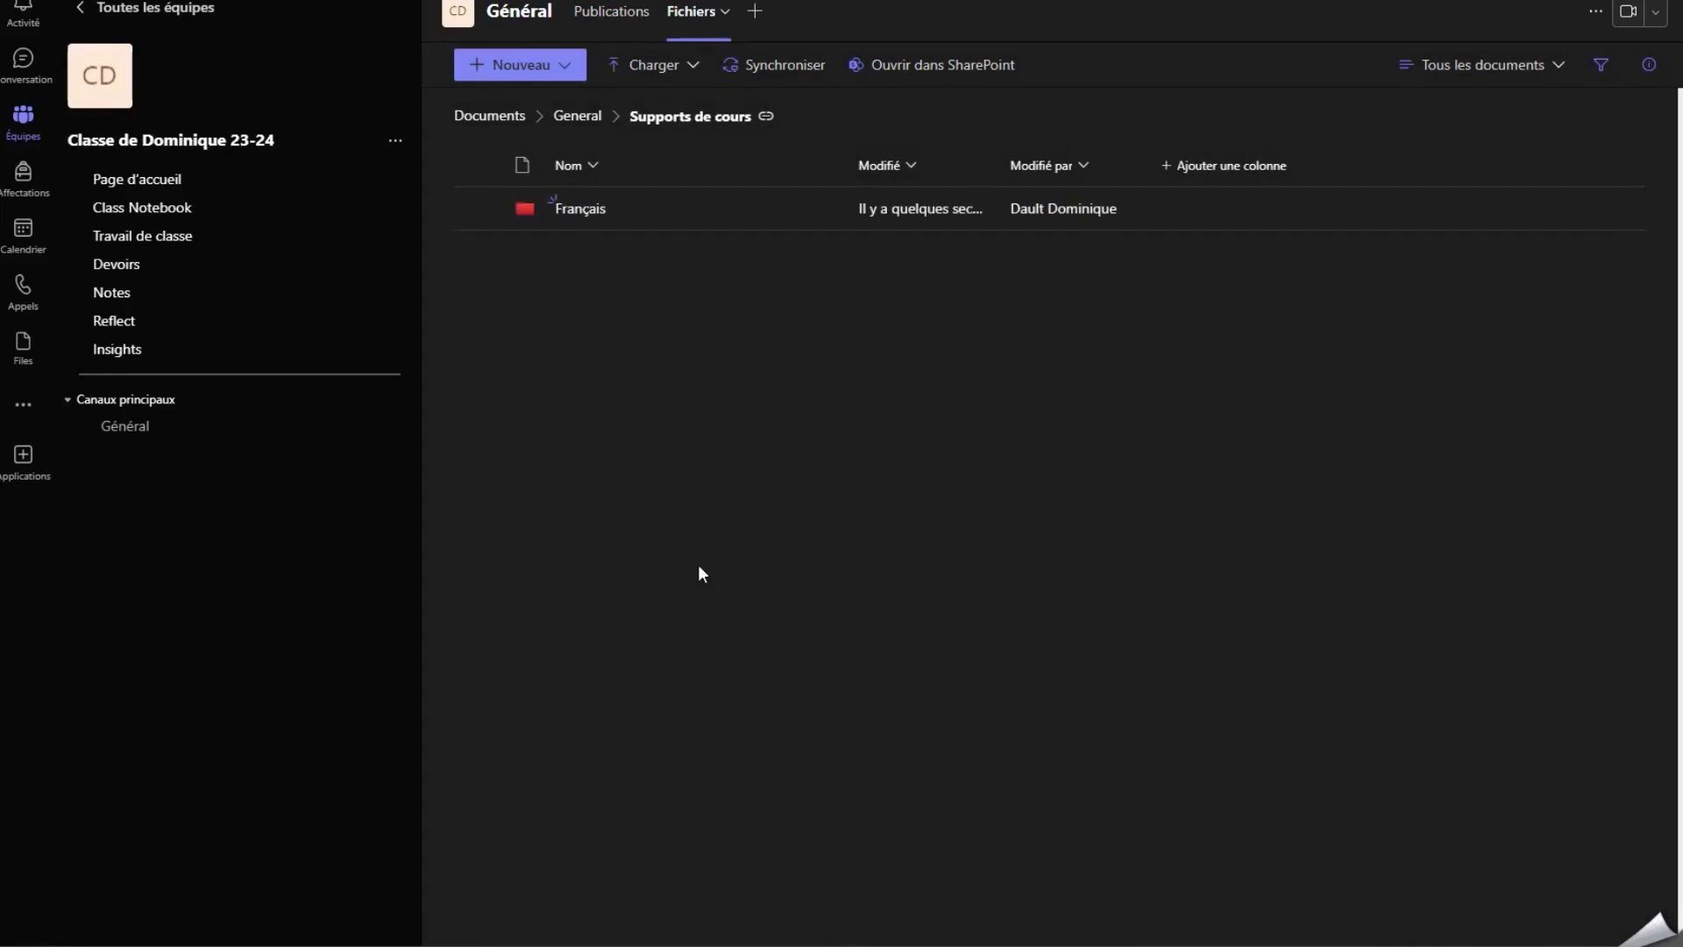
left_click(568, 214)
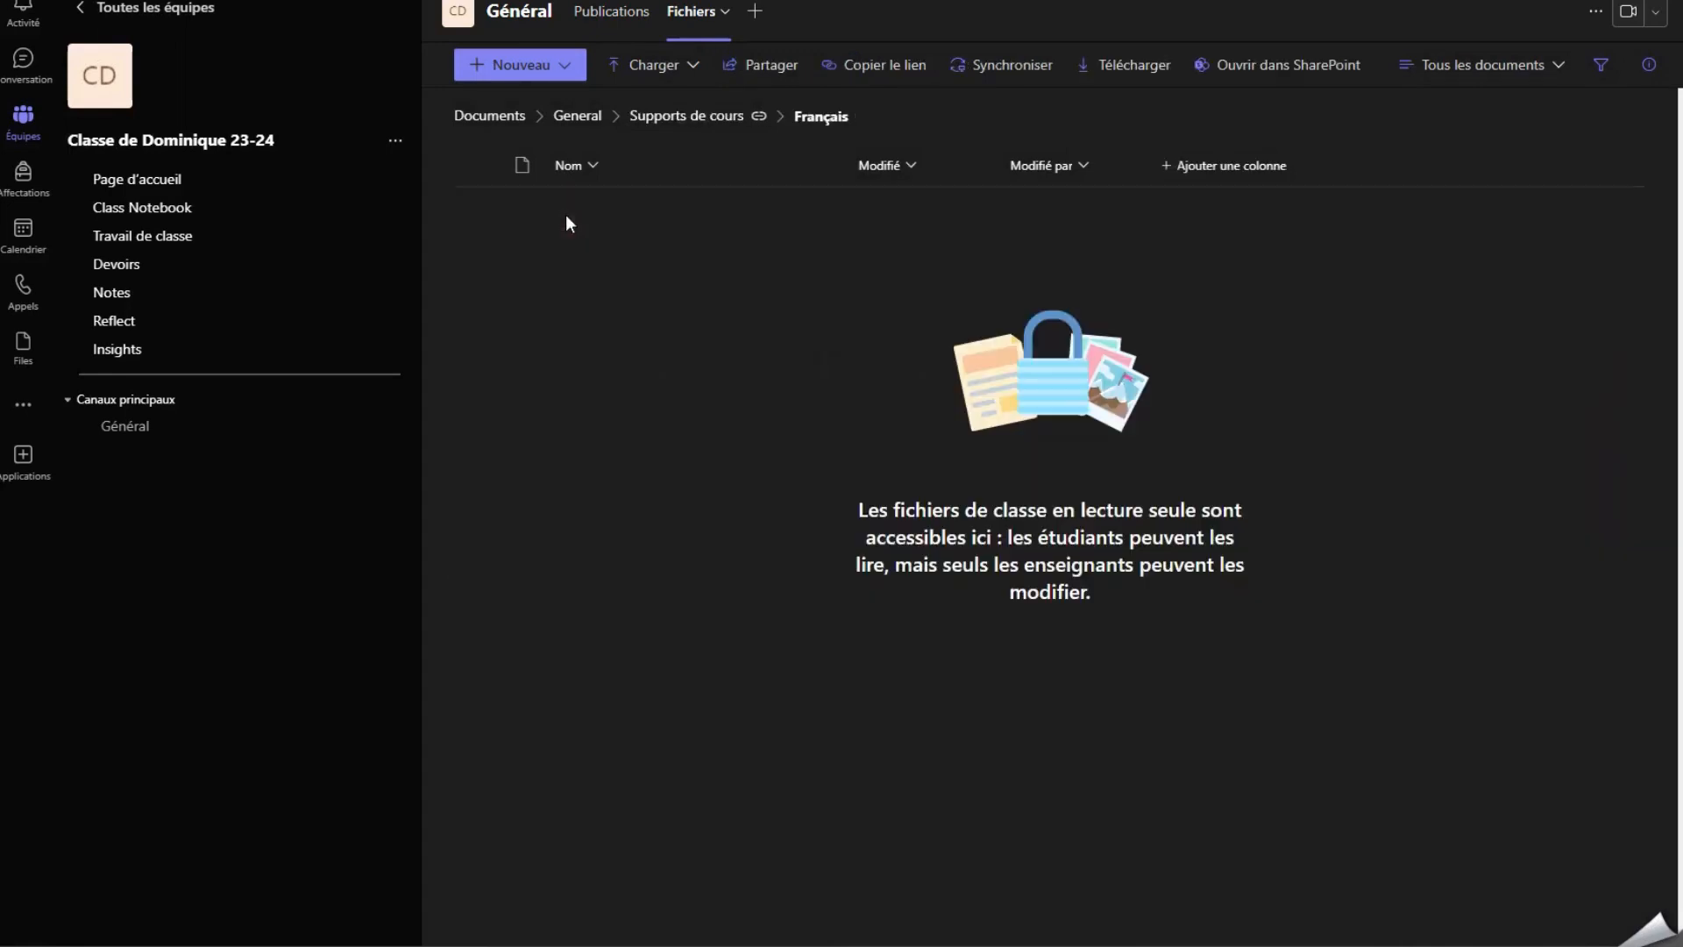
left_click(692, 83)
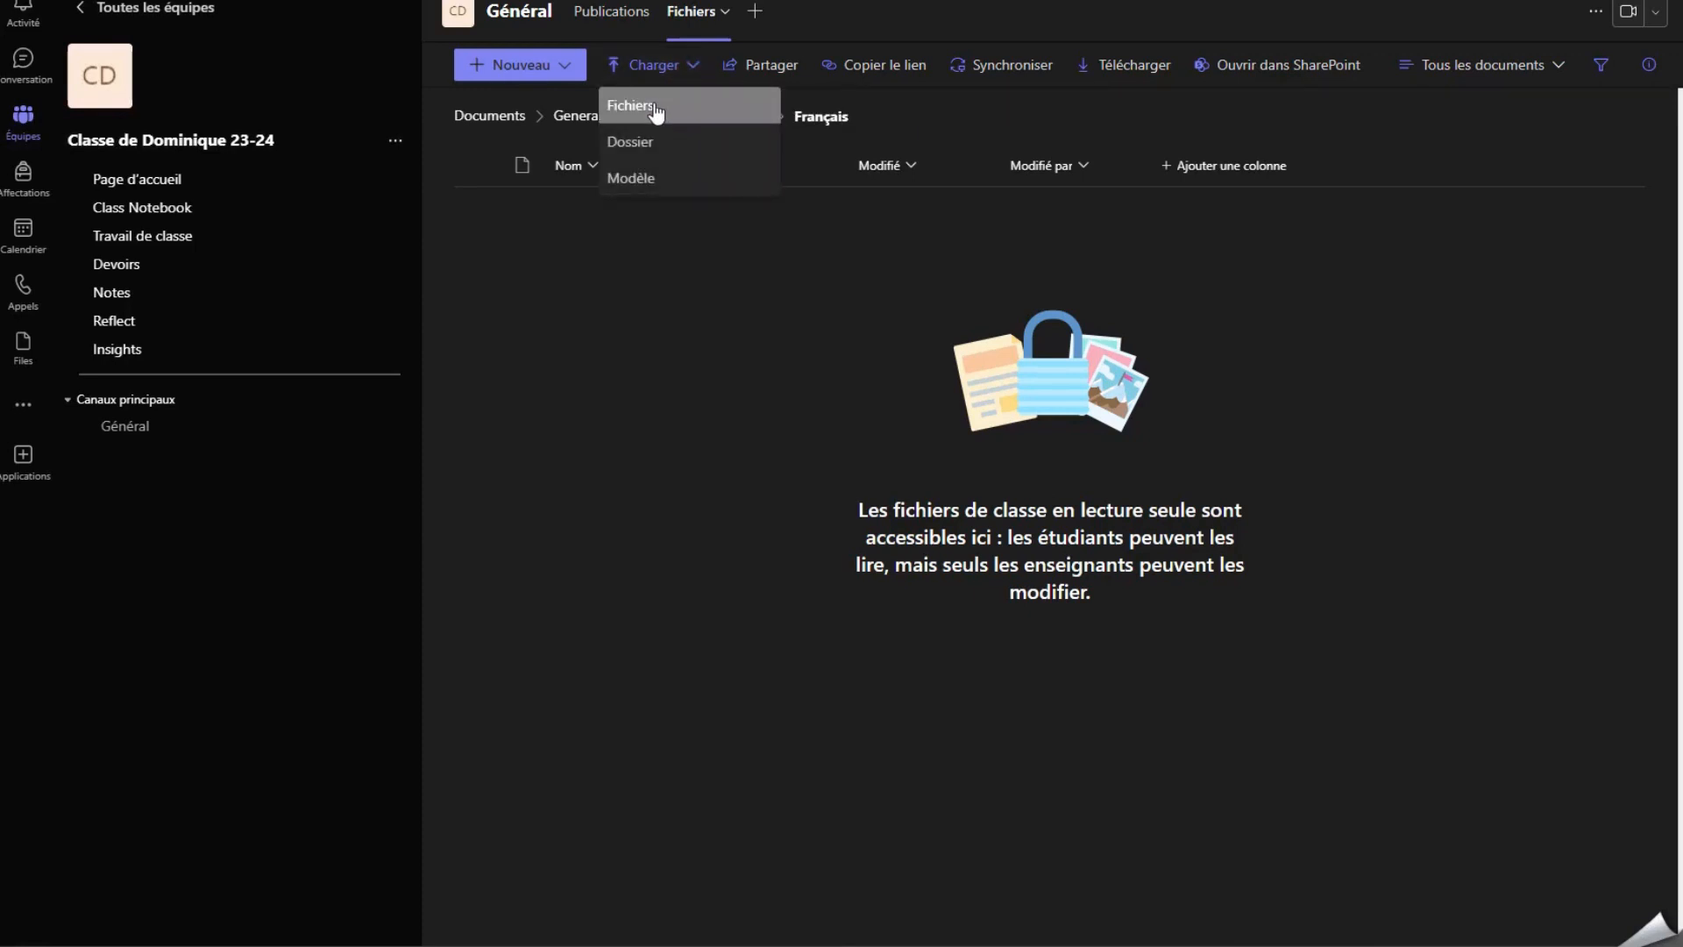
left_click(568, 66)
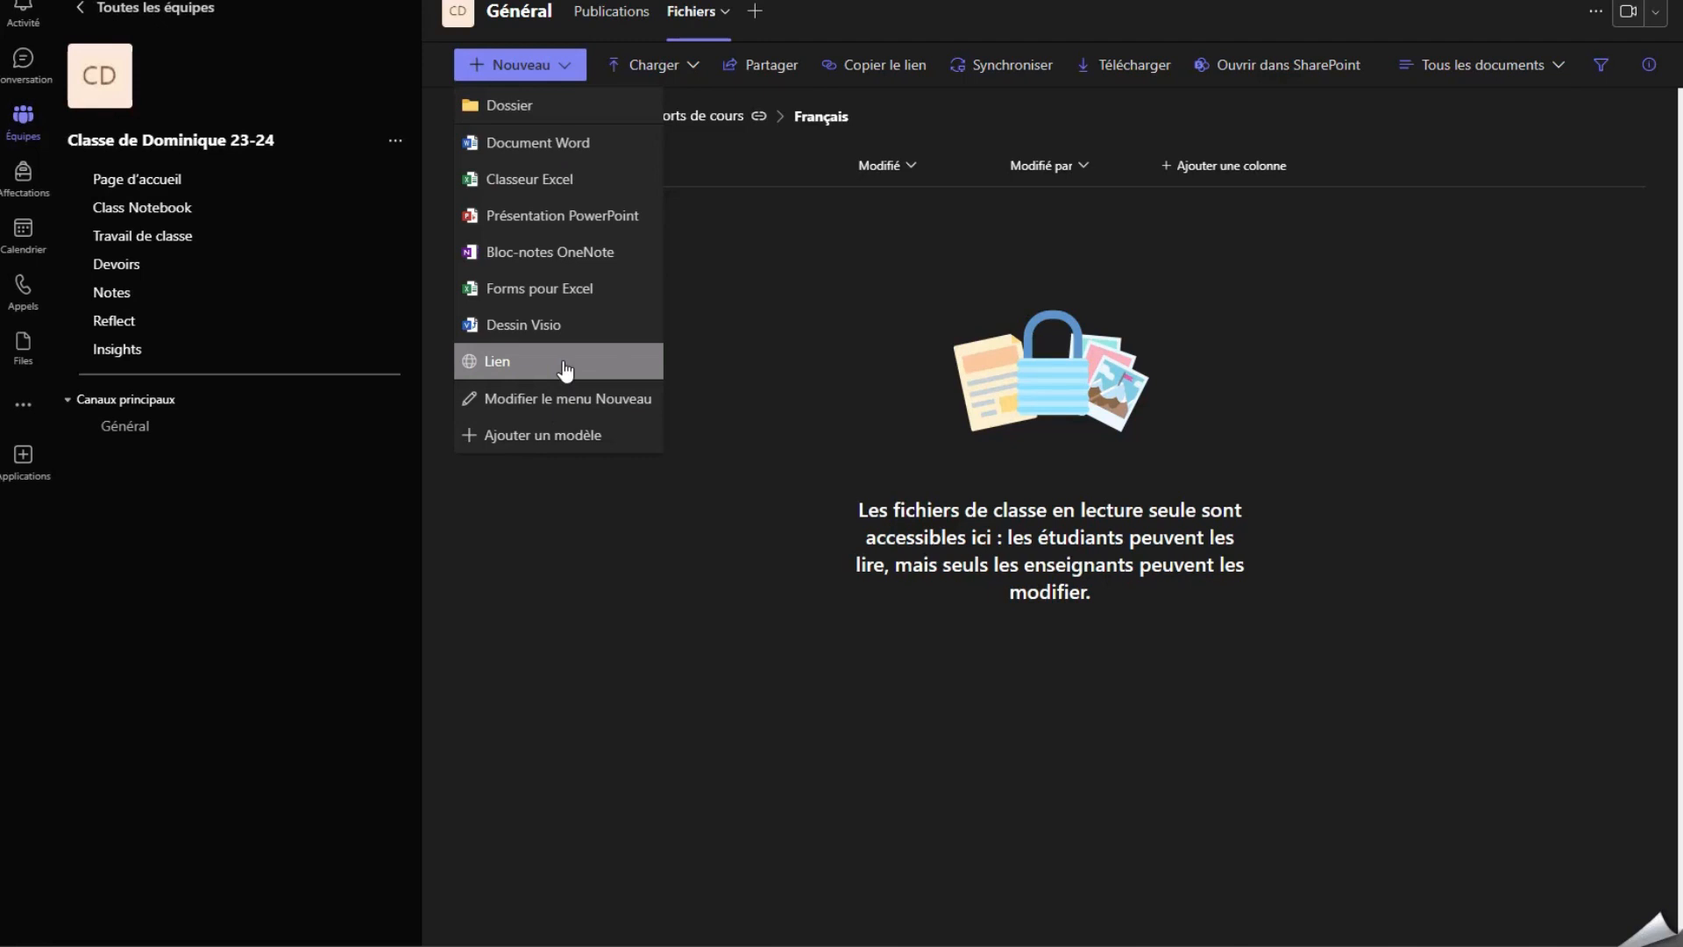
left_click(755, 328)
- Upload the image file "Biblius sans texte" from the computer into the Français folder
left_click(688, 72)
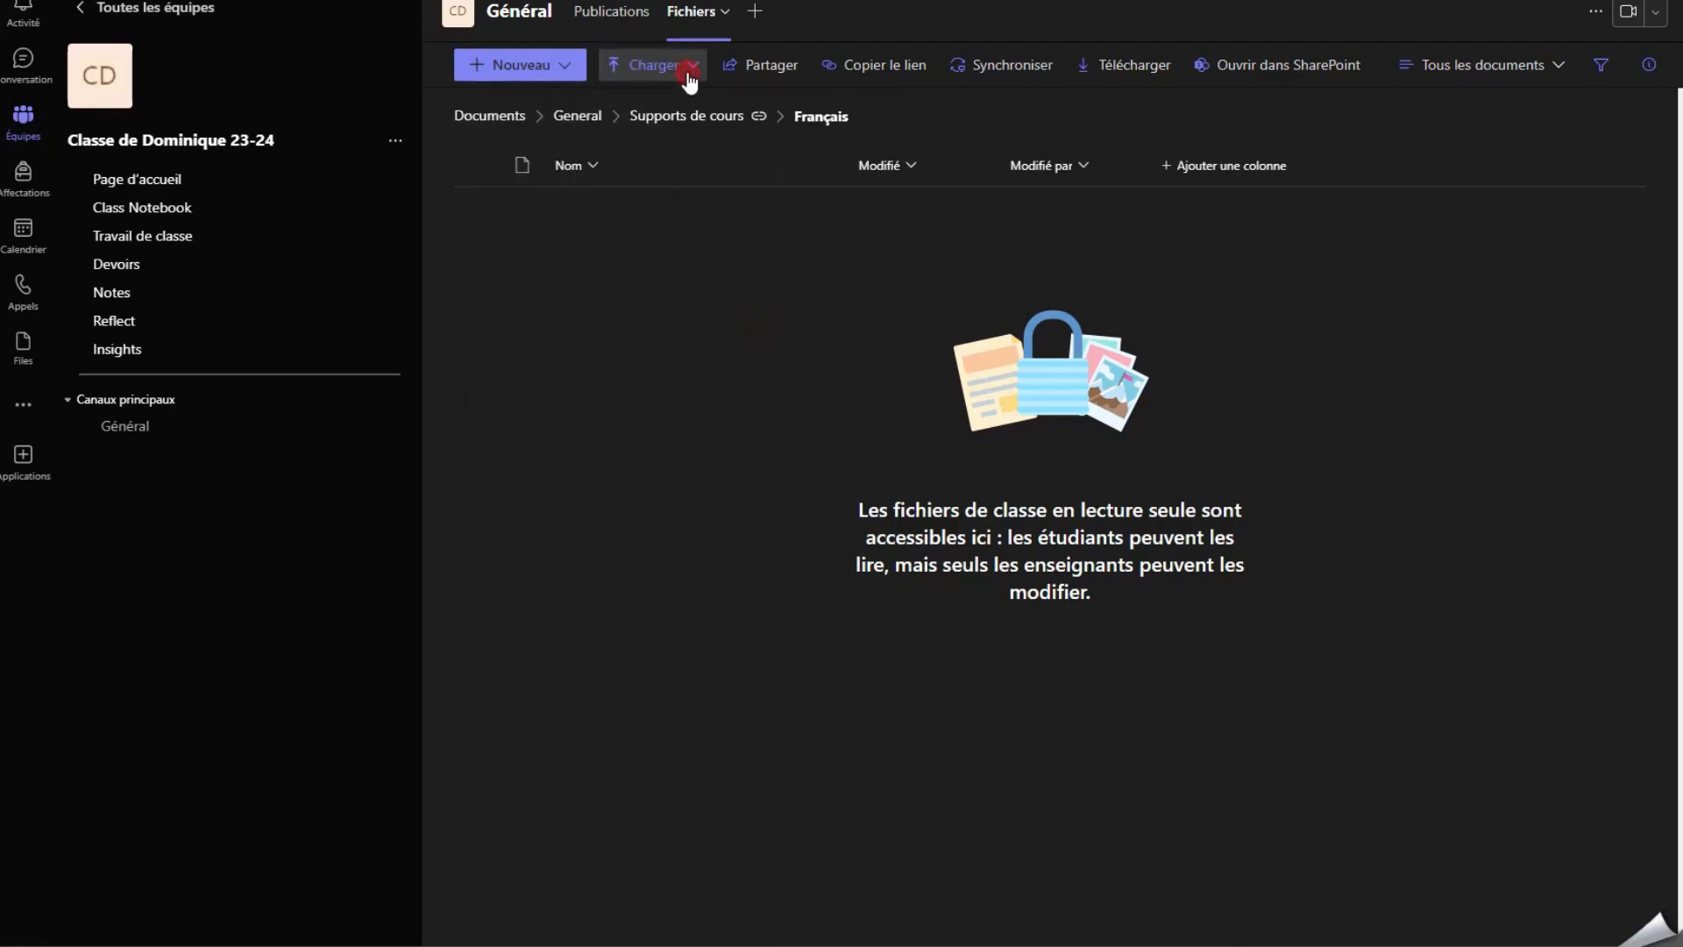
left_click(663, 103)
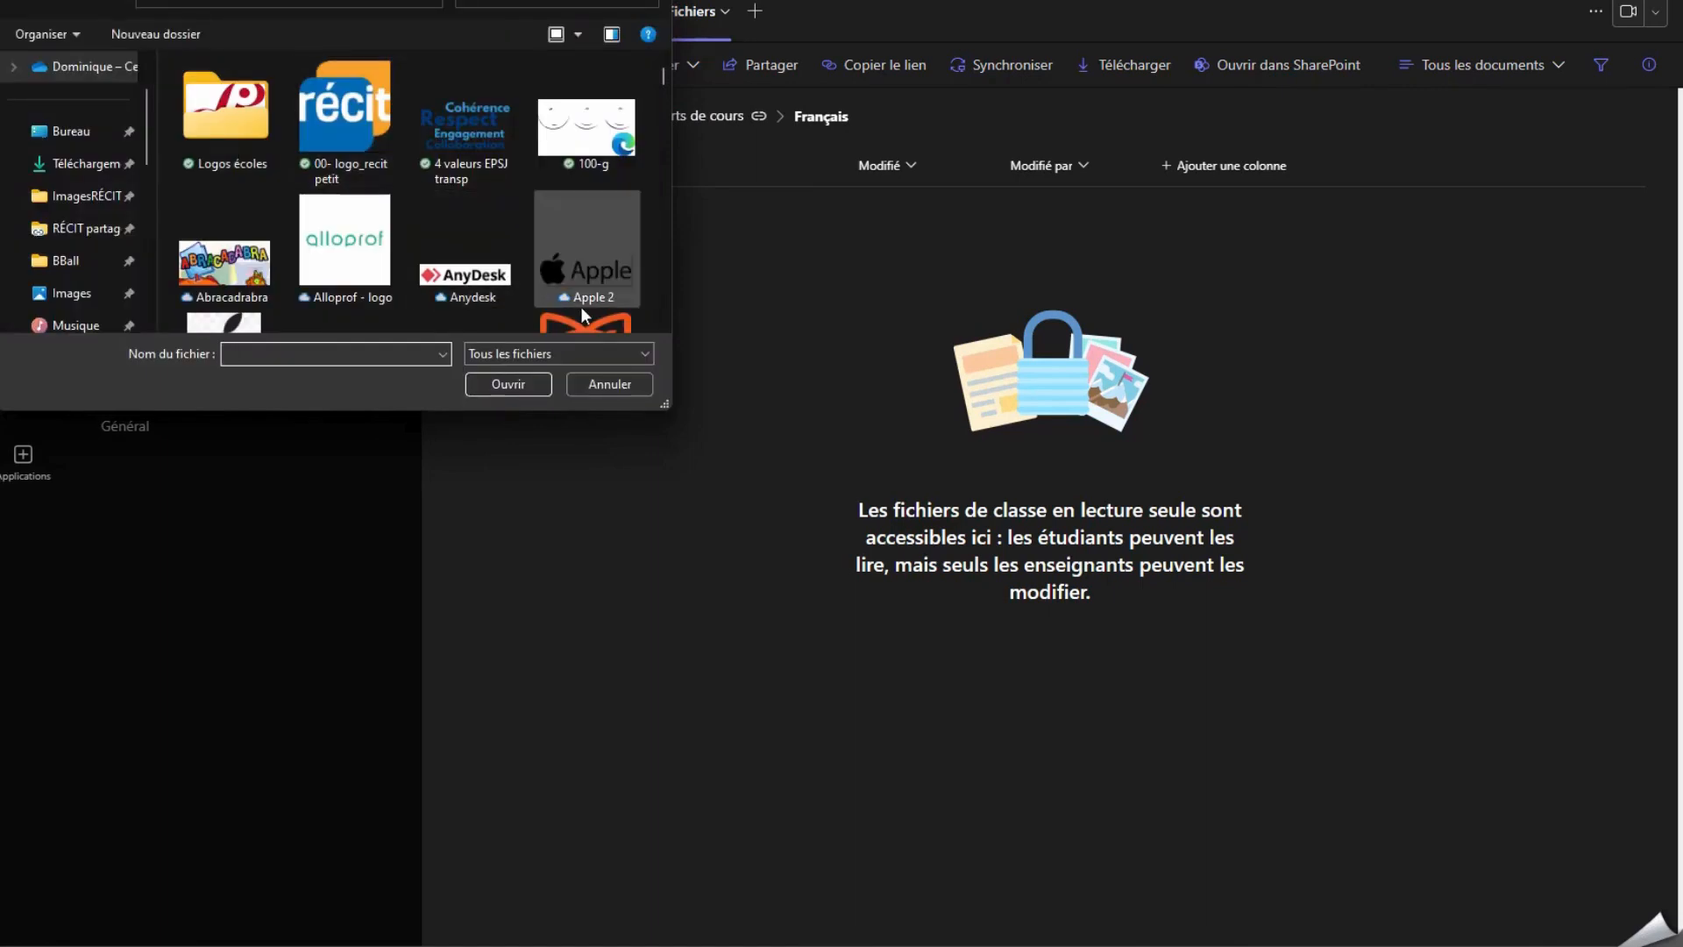
scroll(580, 286, "down", 1)
left_click(582, 251)
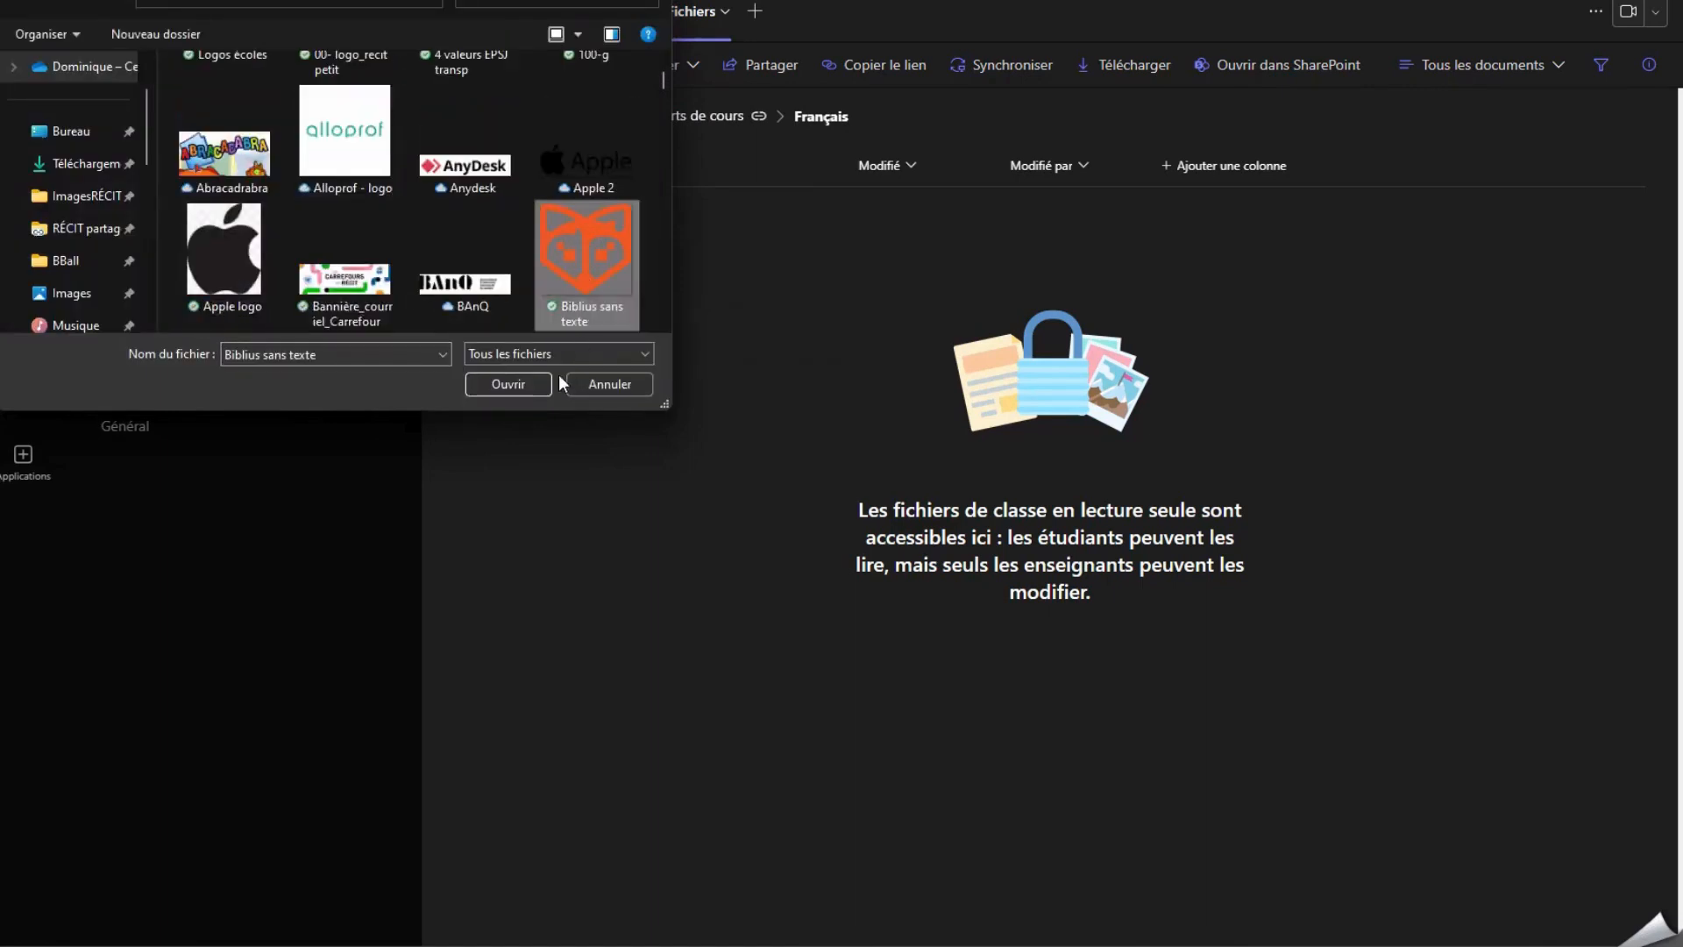
left_click(506, 382)
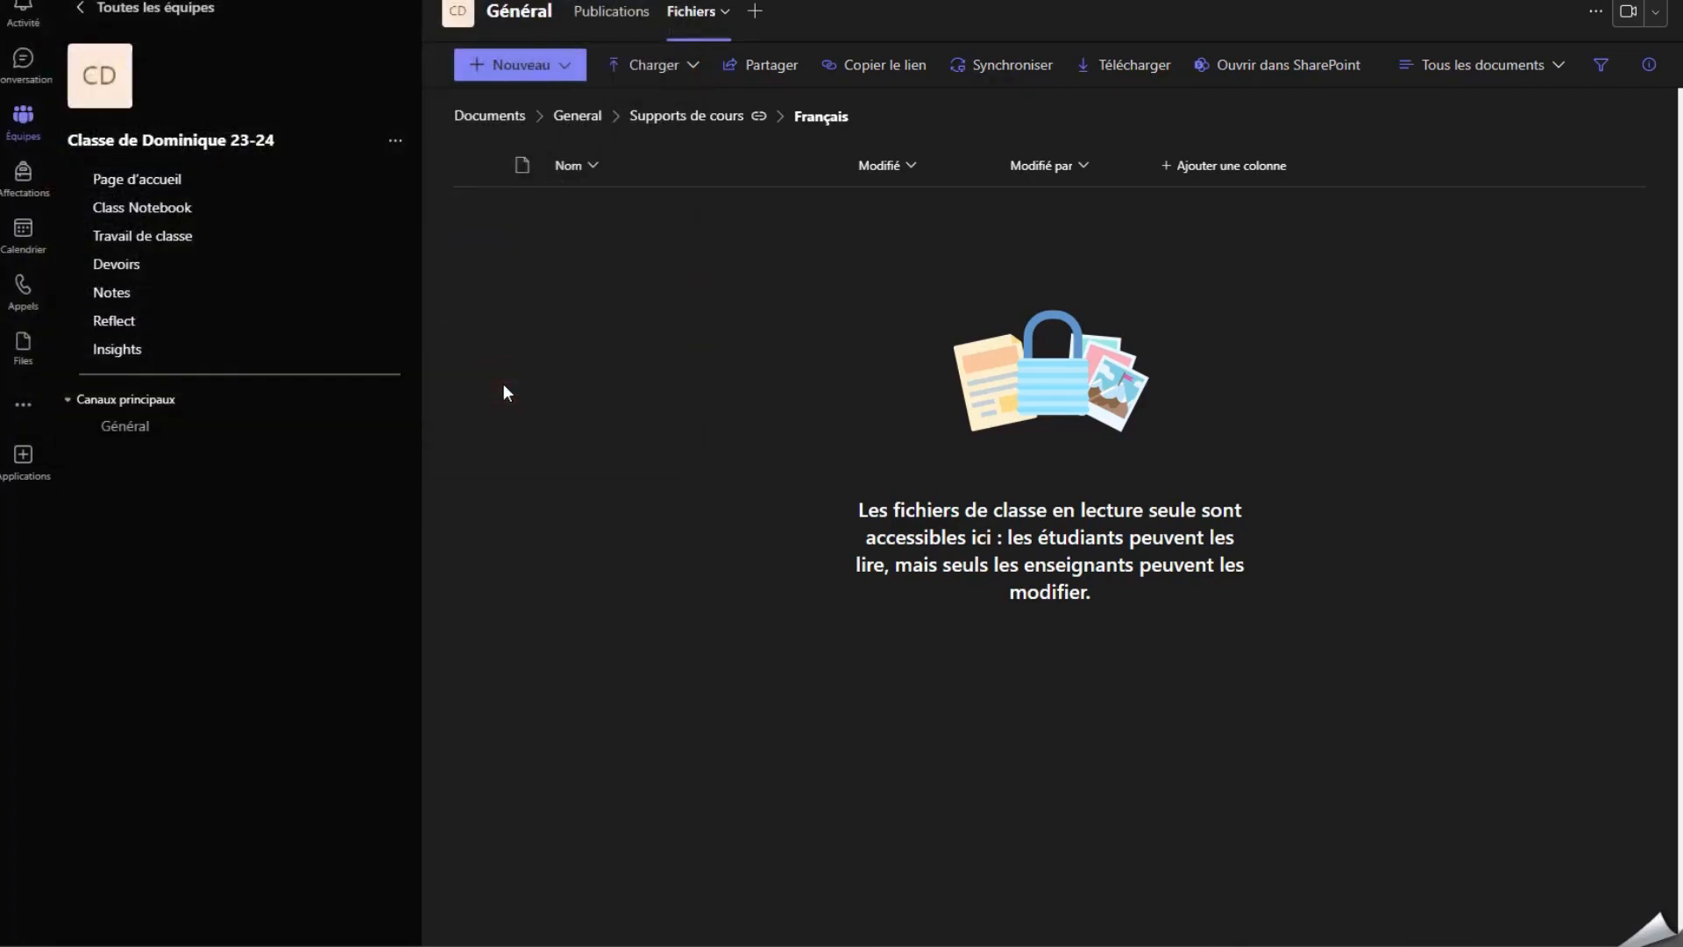